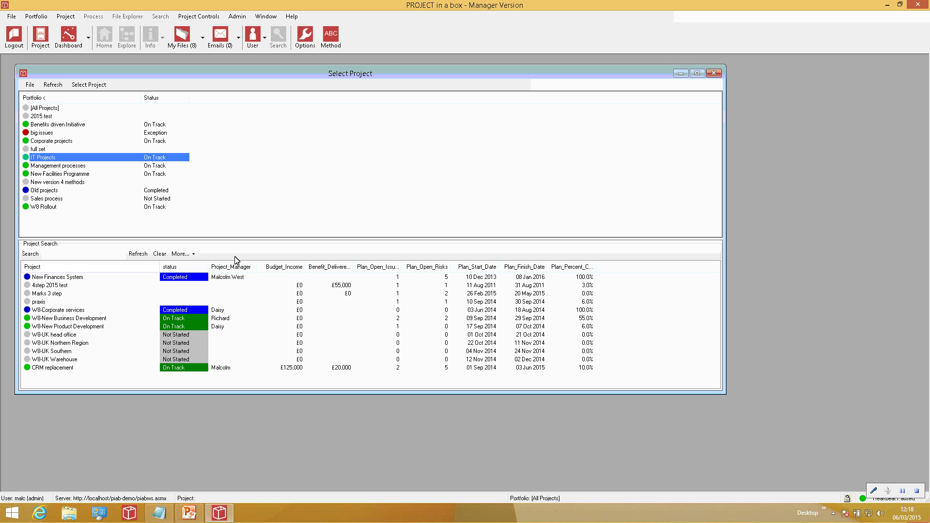
Load the (Global) Control Panel view for the IT Projects project list
click(193, 255)
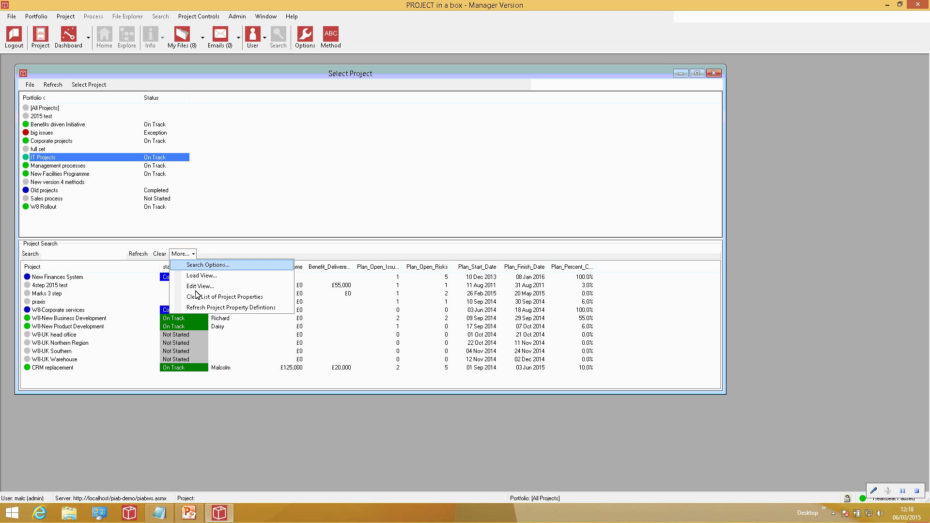
click(198, 280)
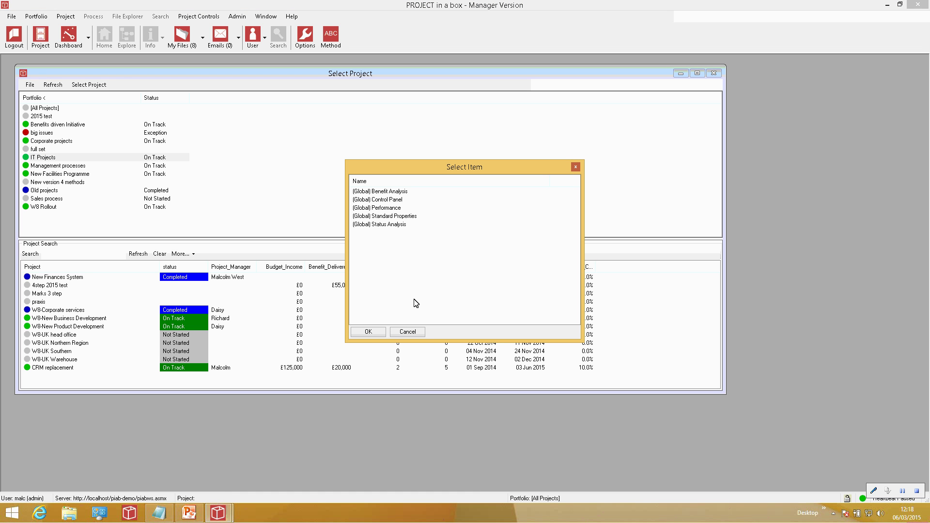
click(378, 200)
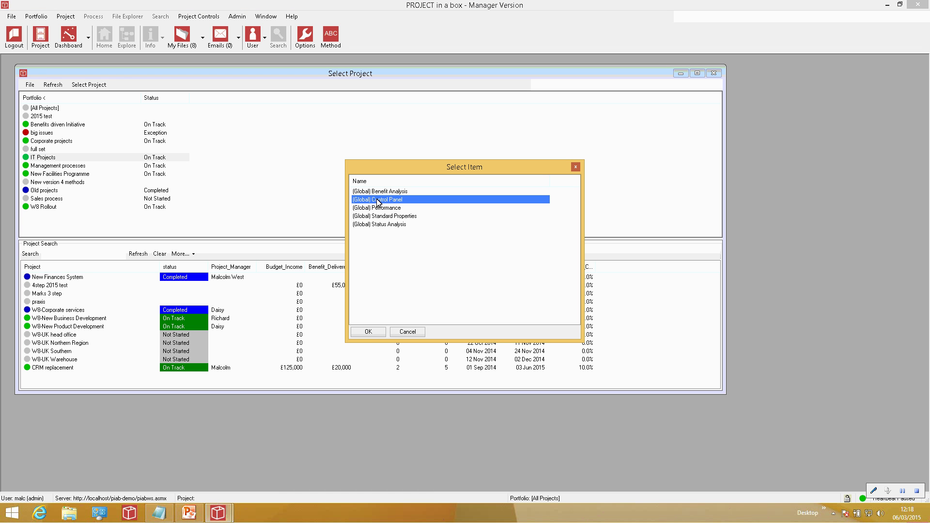
click(369, 333)
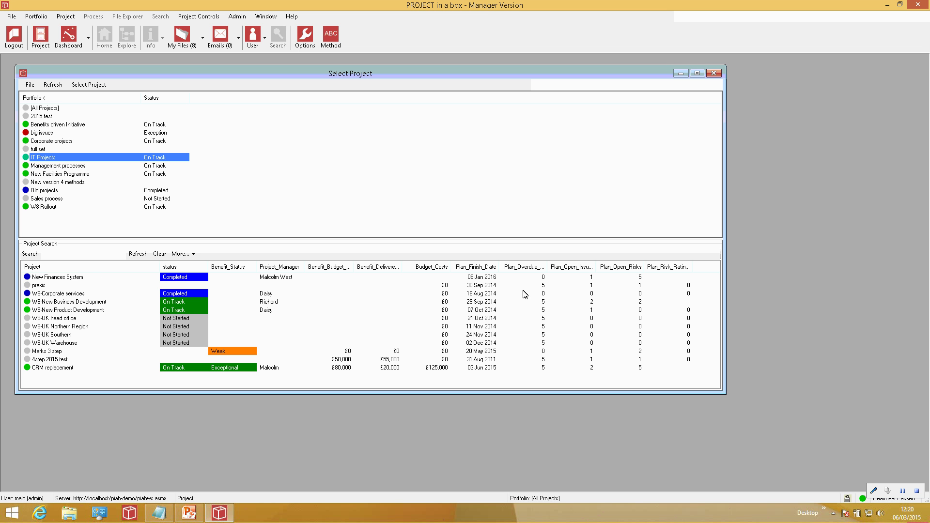
Review the system project property definitions in an enlarged list, check the available options, and close the definitions without editing
click(242, 19)
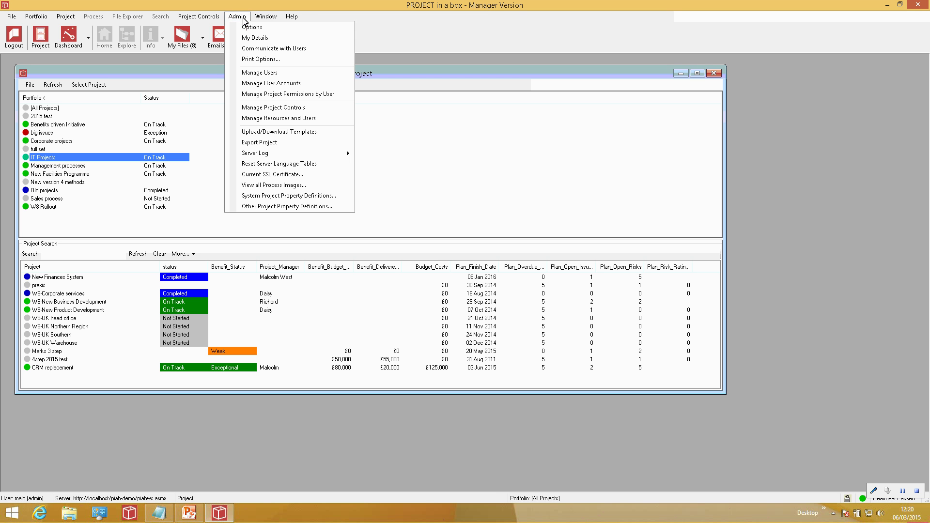
click(303, 196)
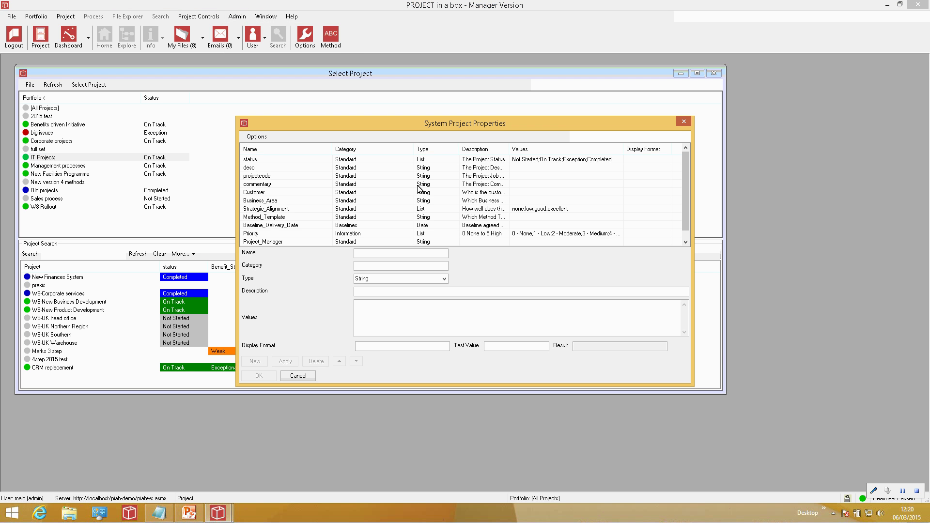
drag(442, 116, 435, 51)
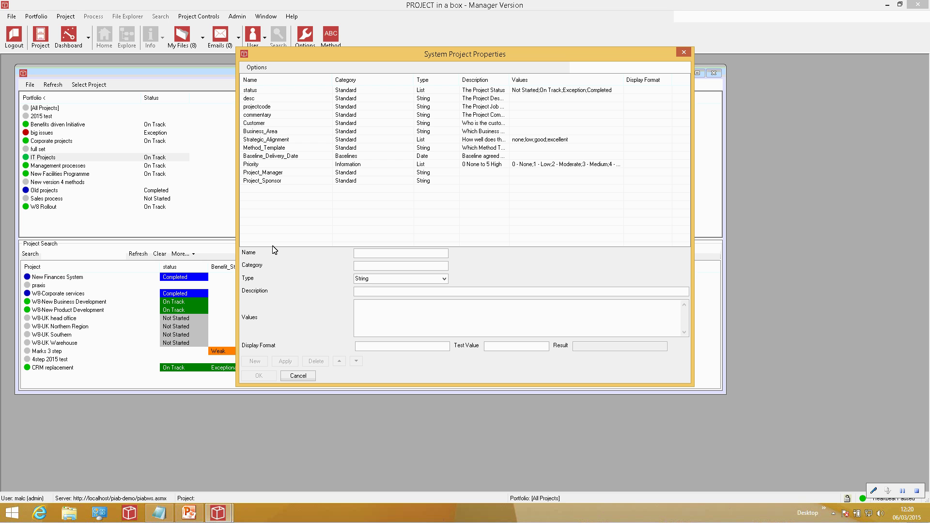
click(252, 71)
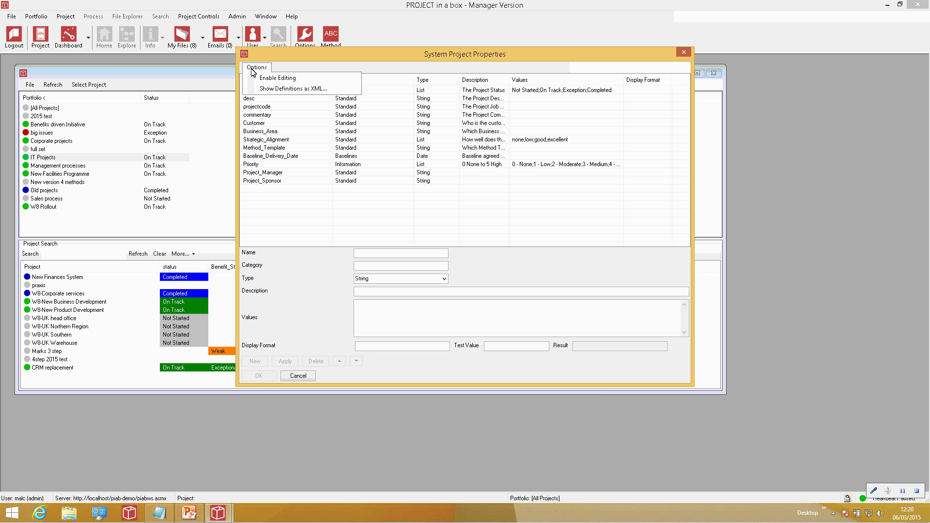
click(301, 57)
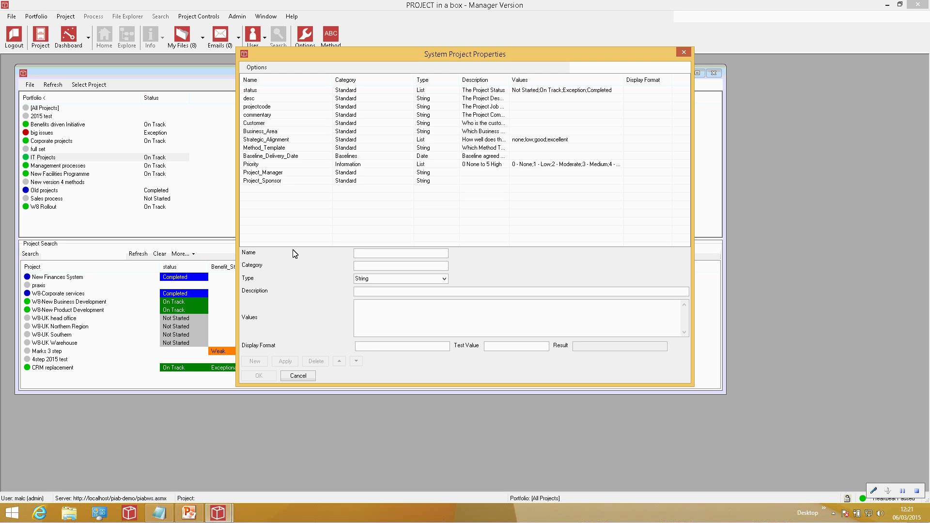
click(684, 52)
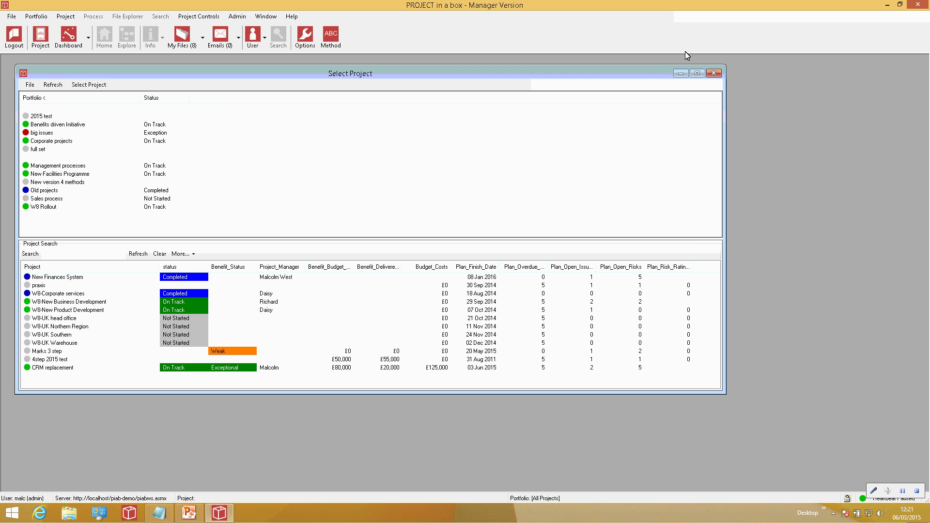
Open the other project property definitions, enlarge the list to show every entry, and enable editing
click(238, 17)
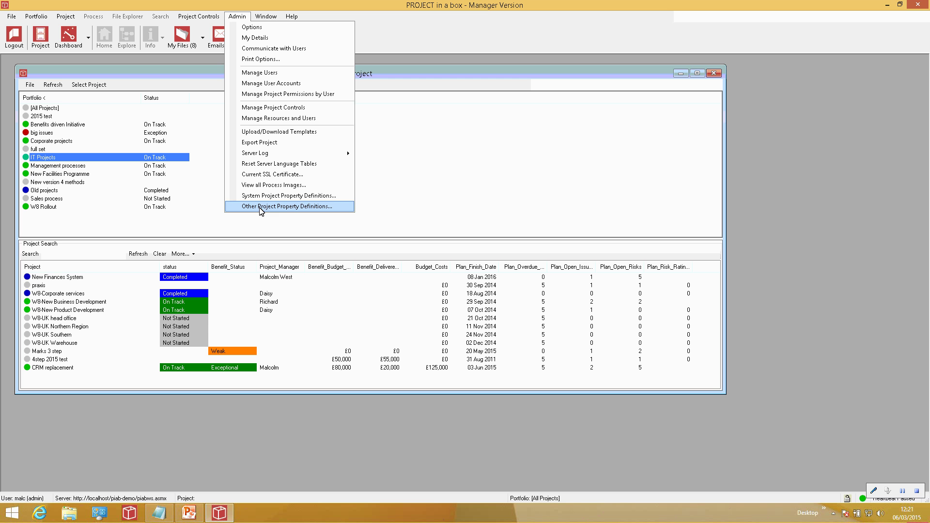
click(310, 208)
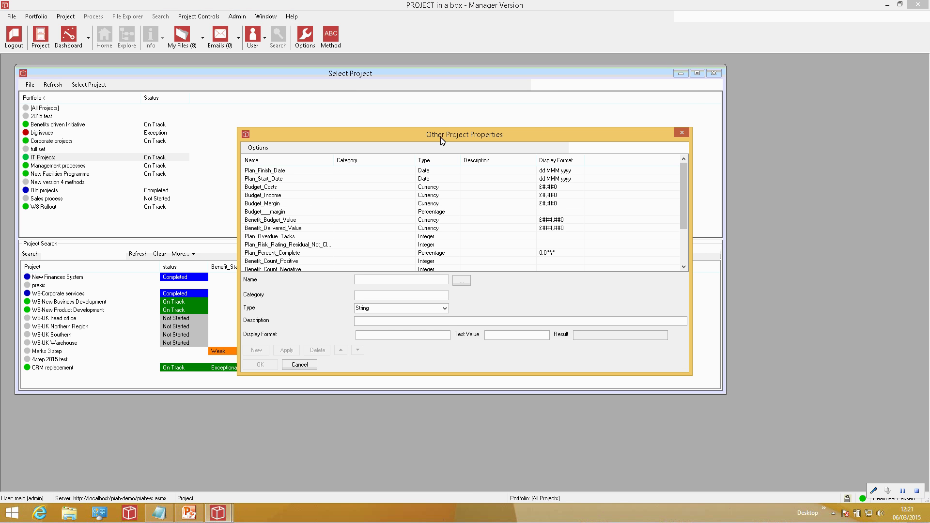
drag(442, 140, 437, 99)
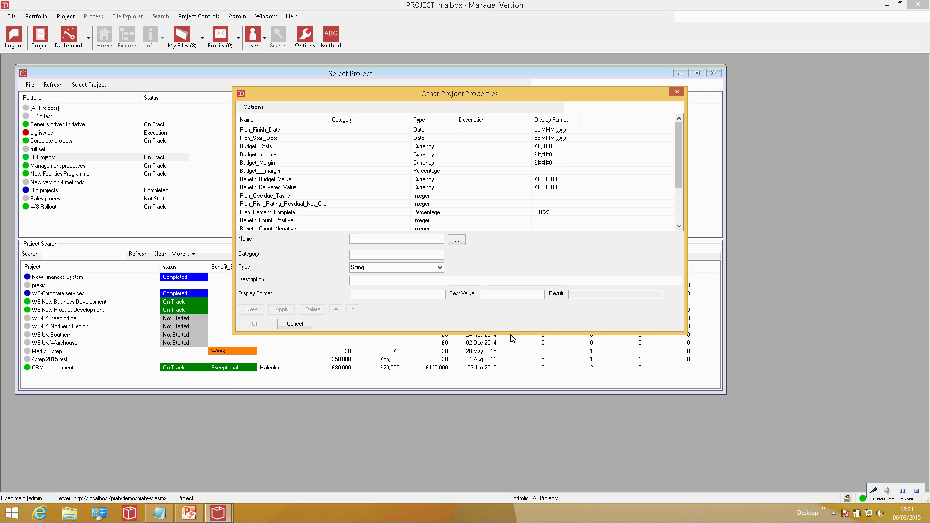
drag(511, 334, 519, 420)
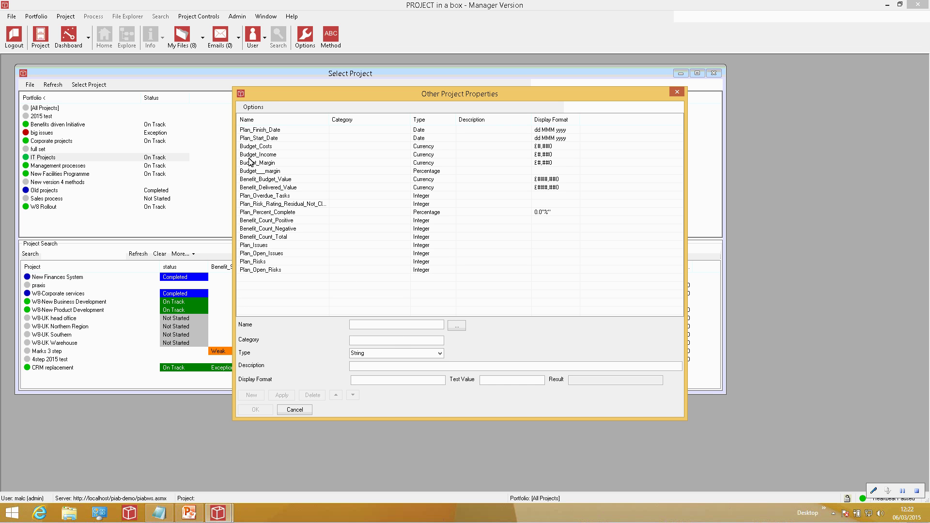
click(255, 109)
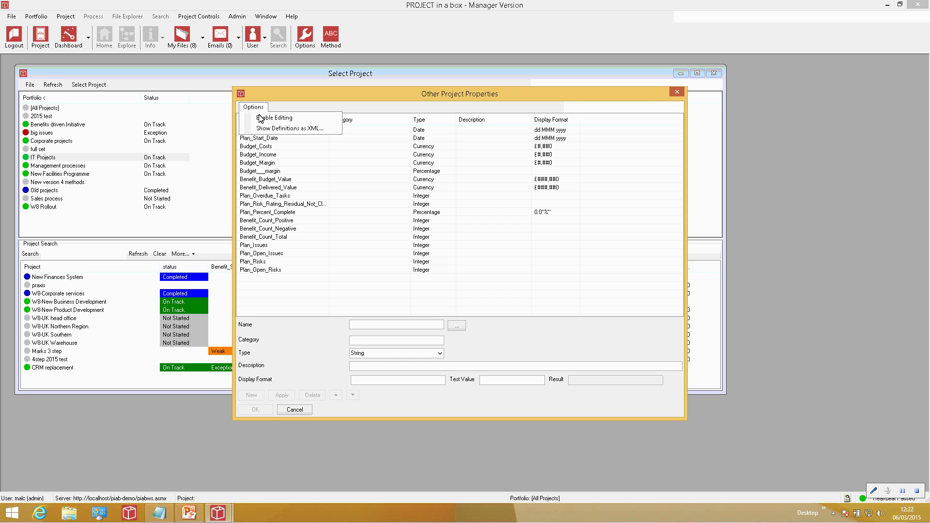
click(264, 117)
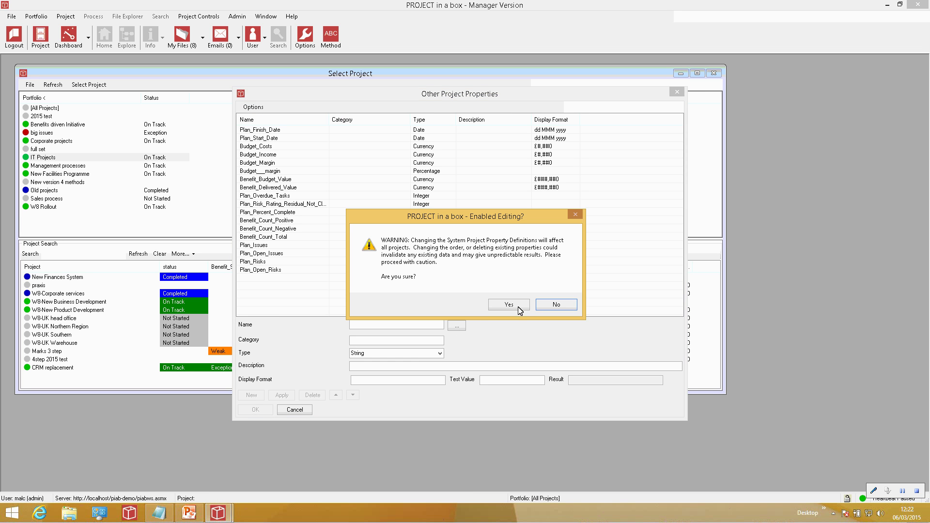
click(520, 309)
Browse the property names available for a new definition, and close the definitions without adding one
click(456, 326)
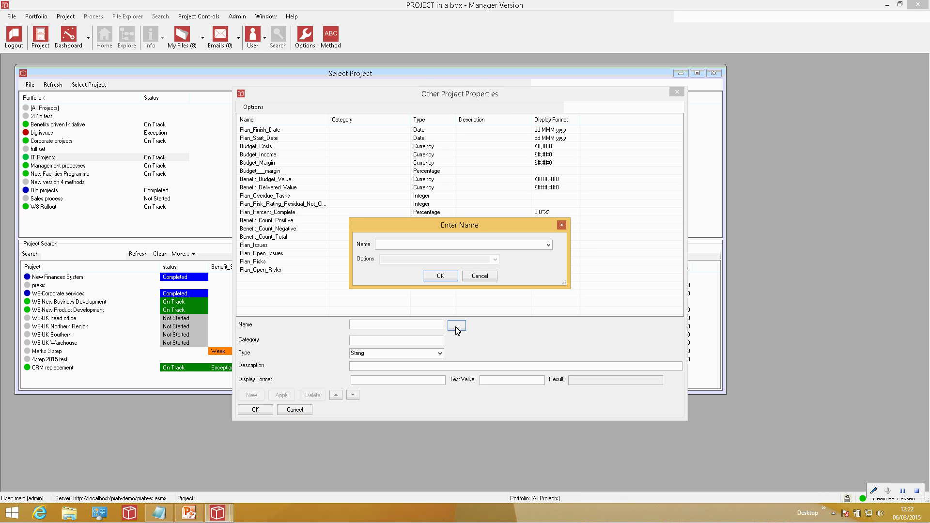
click(548, 245)
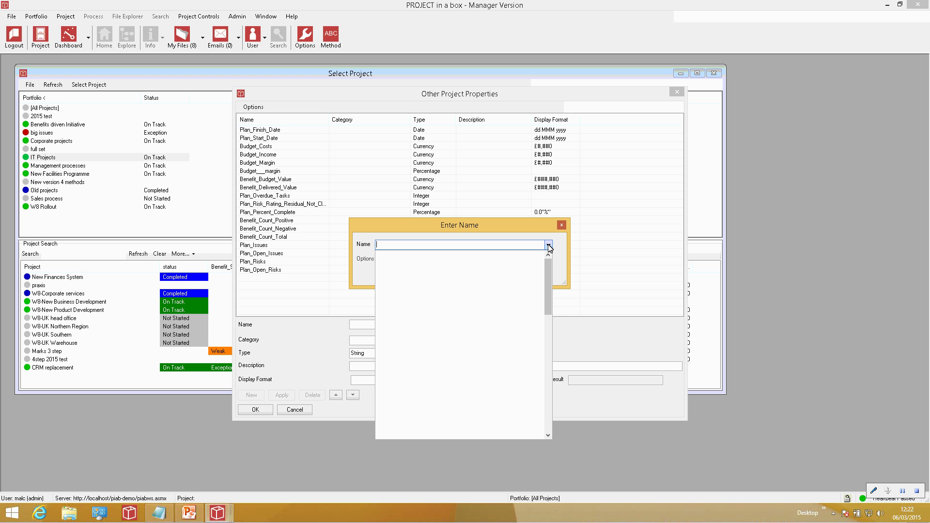
drag(547, 270, 550, 411)
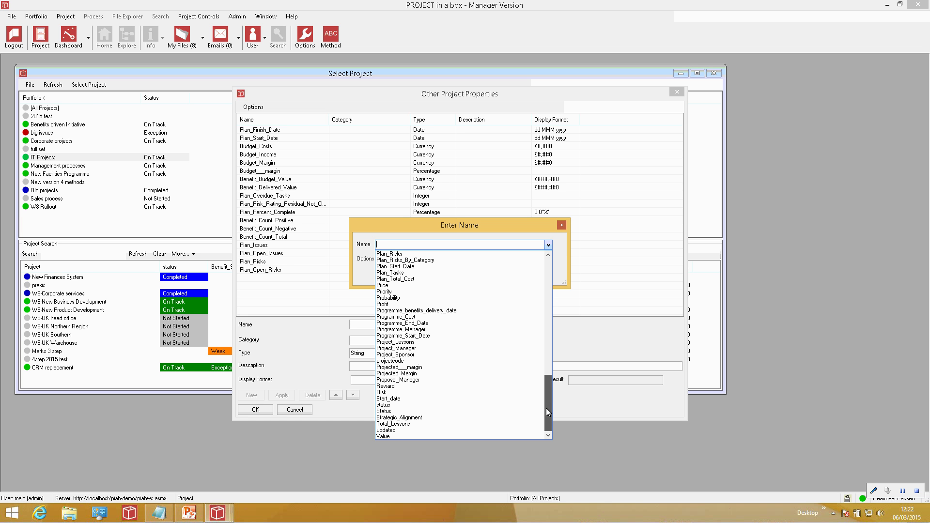
drag(546, 406, 543, 340)
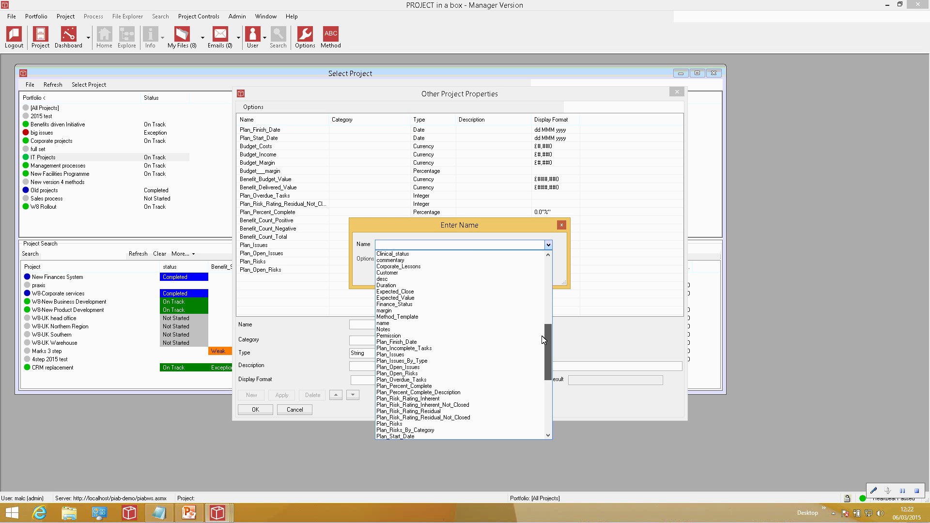
click(523, 245)
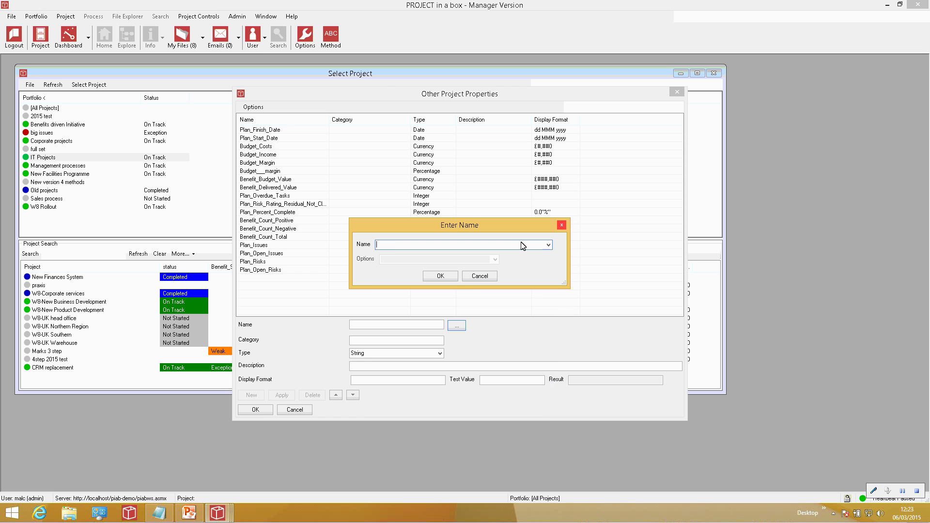
click(480, 276)
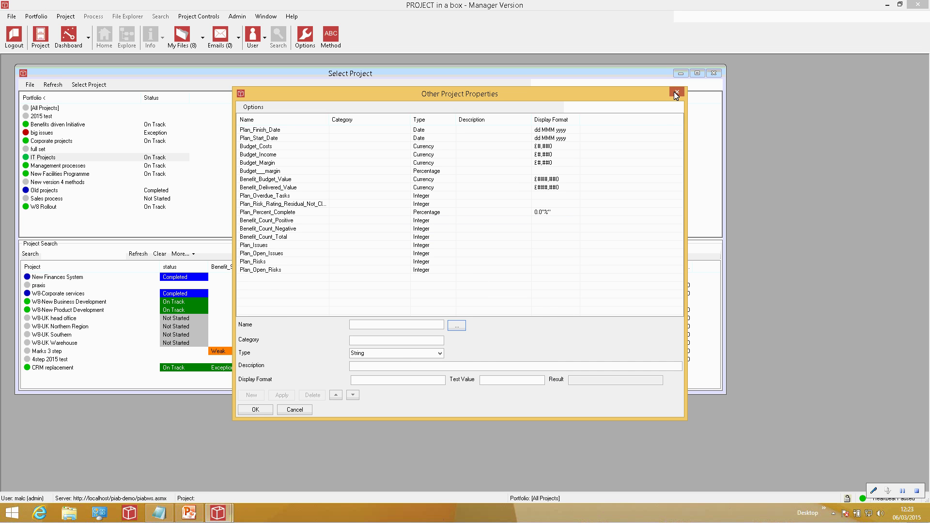
click(675, 93)
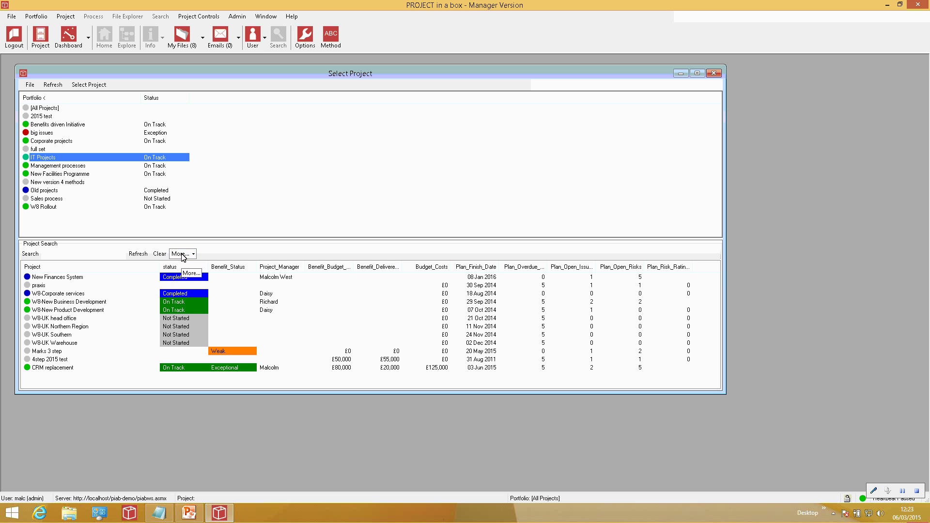
In the Control Panel view, move the Budget_Costs column above Benefit_Delivered_Value and hide the Plan_Finish_Date and Plan_Overdue_Tasks columns
click(181, 256)
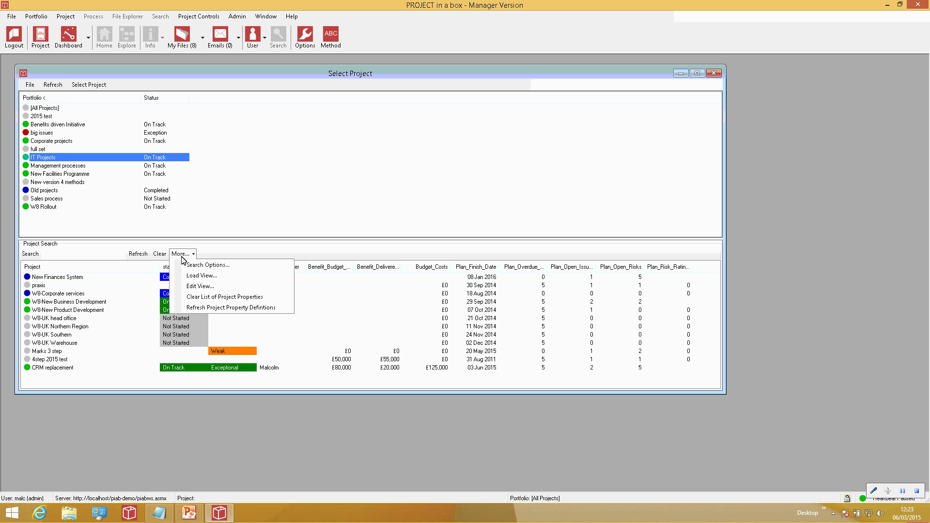
click(201, 287)
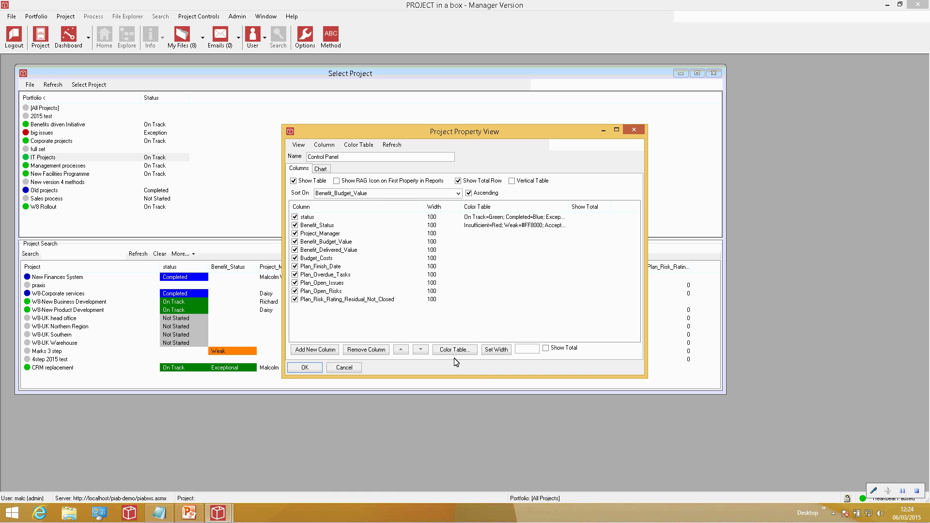
click(333, 259)
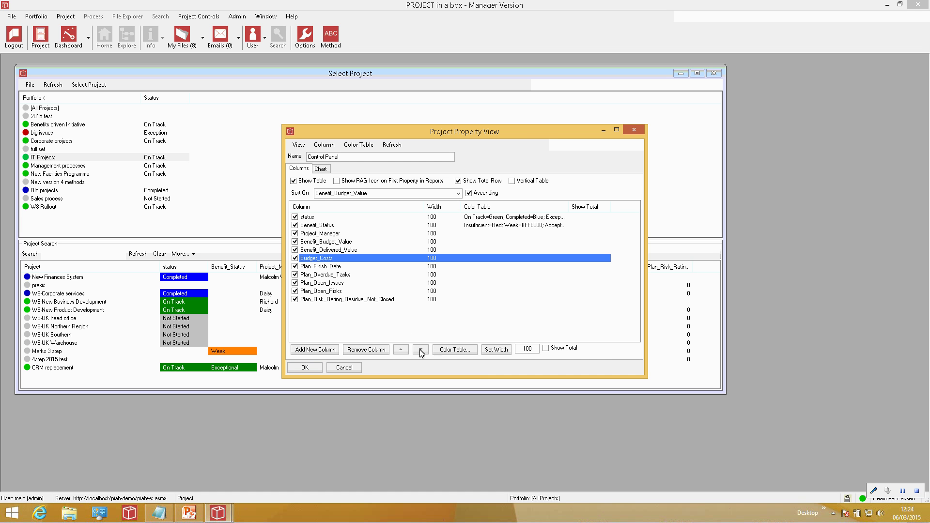
click(401, 349)
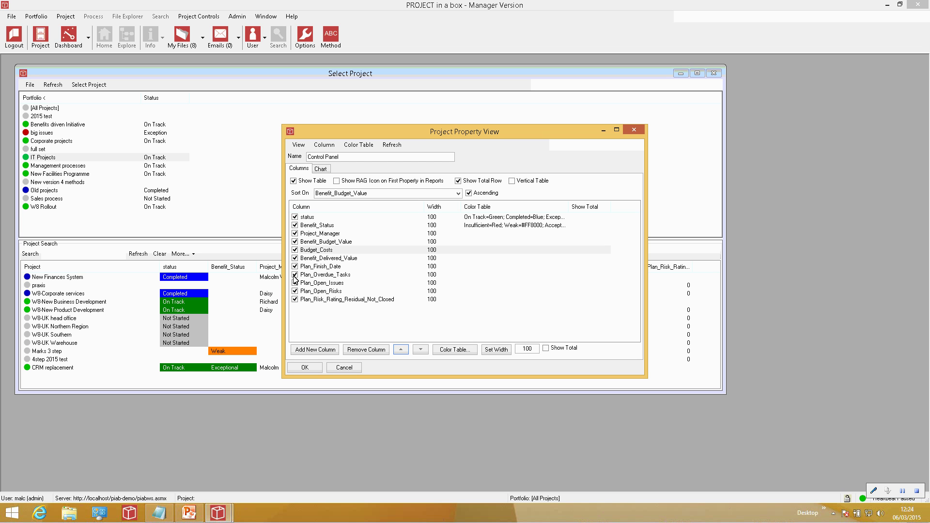
click(295, 267)
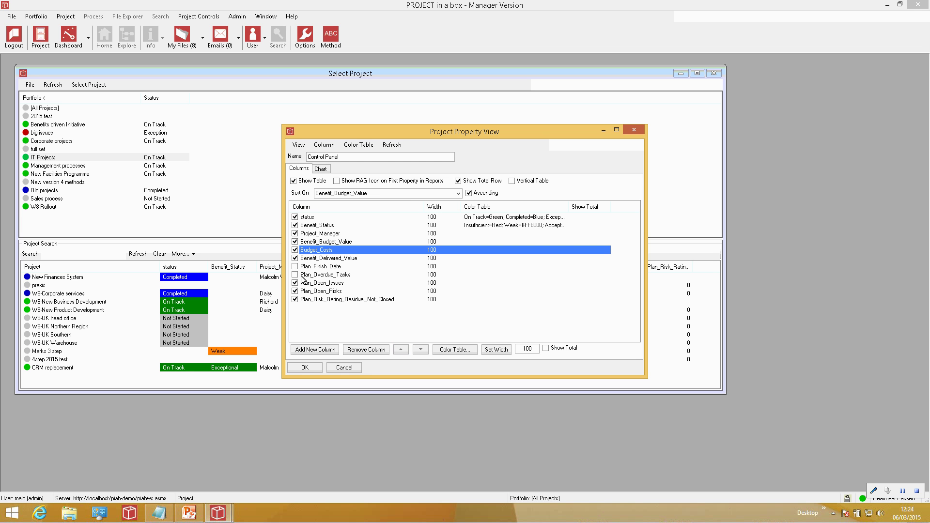
Add a Strategic_Alignment column to the Control Panel view and select it in the column list
click(314, 350)
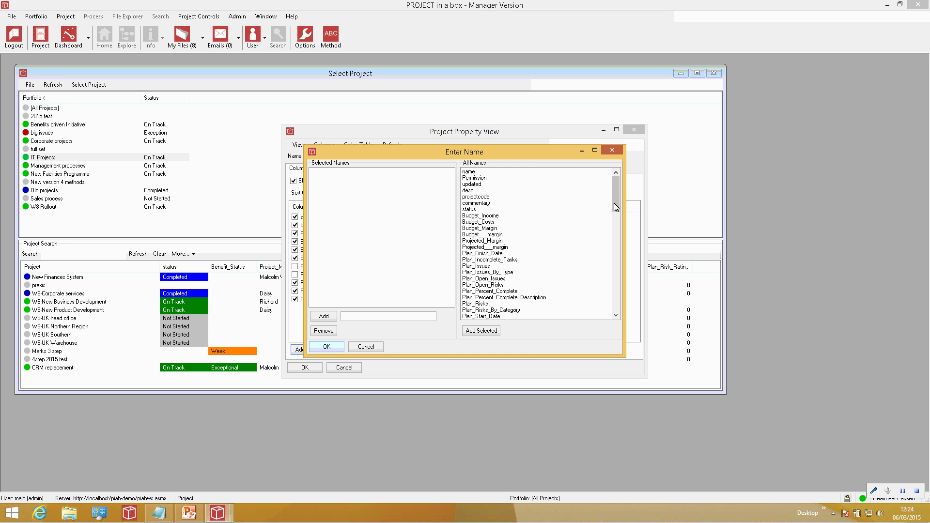
drag(618, 198, 611, 174)
drag(611, 196, 613, 212)
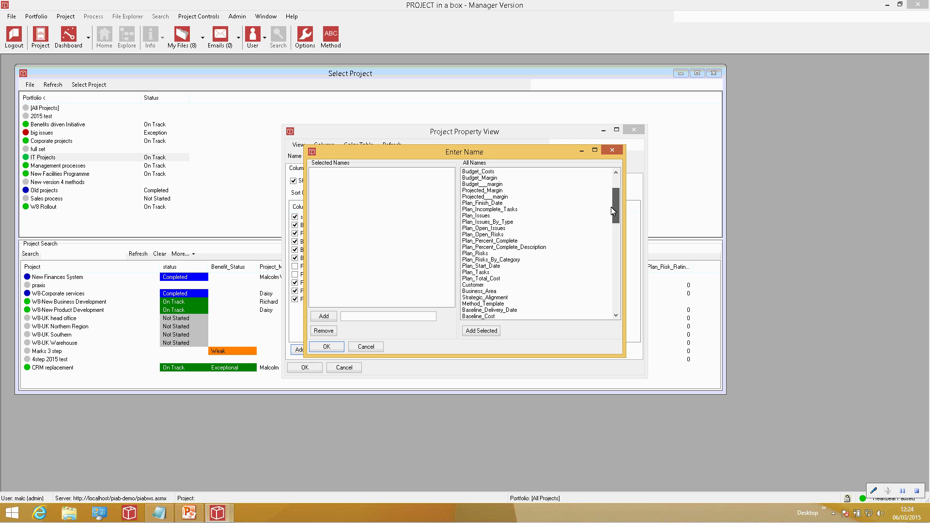
click(487, 297)
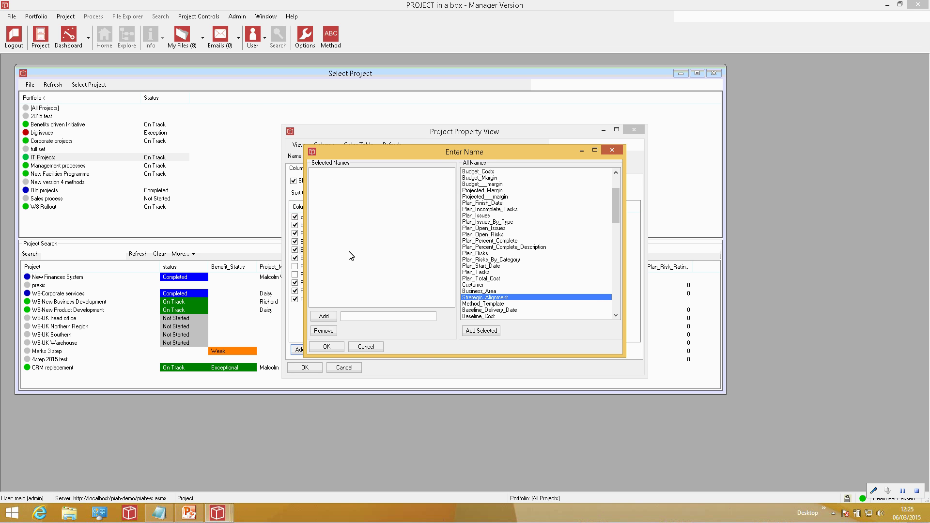
drag(450, 160, 513, 161)
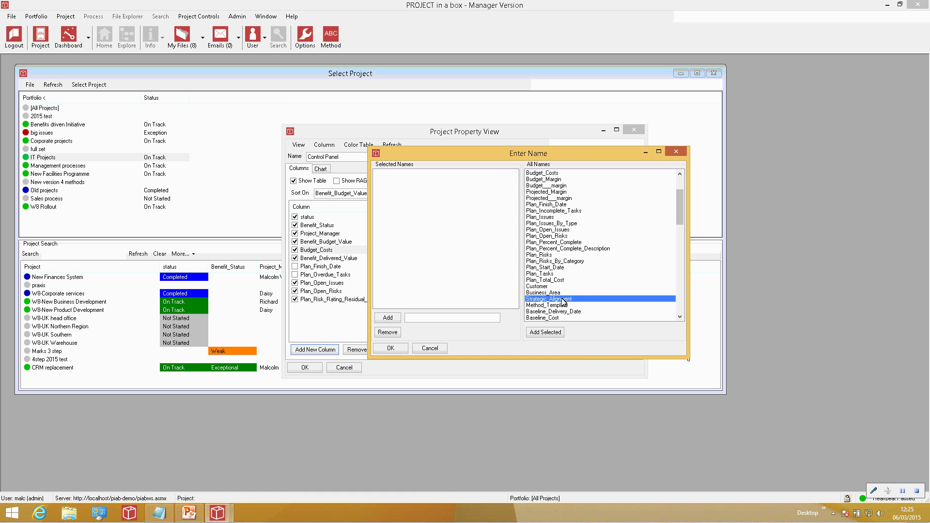
click(547, 334)
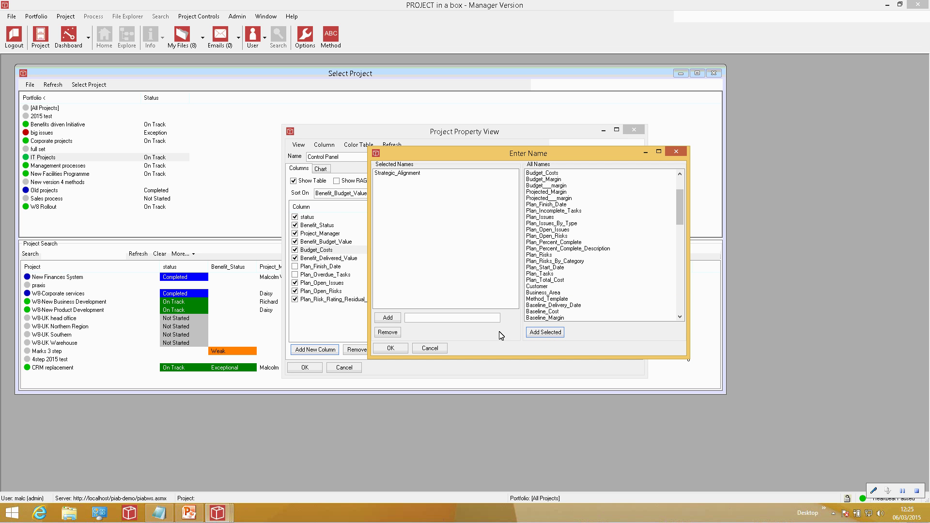
click(391, 348)
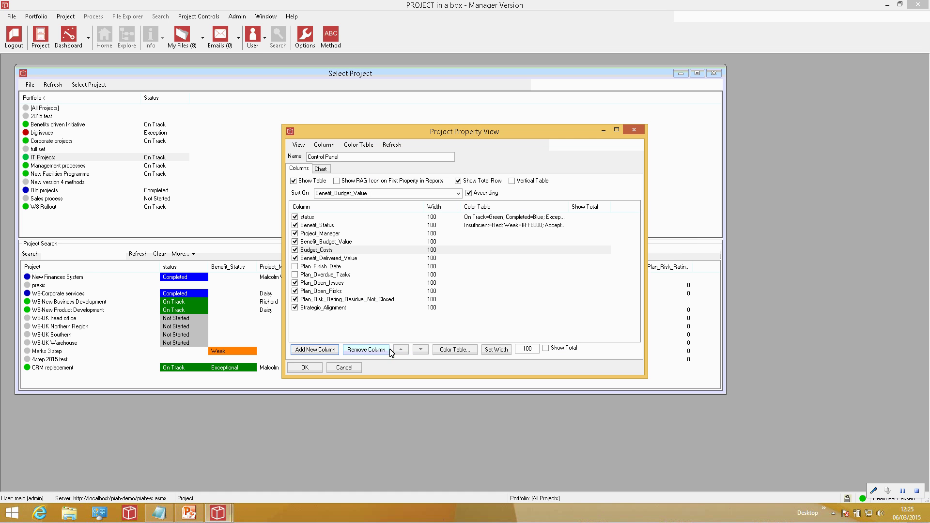
click(392, 312)
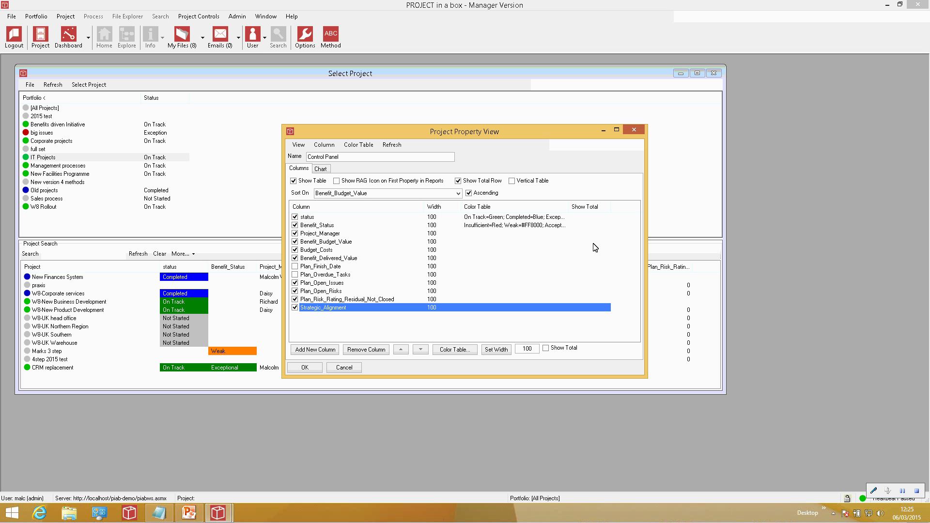
Turn on column totals for Budget_Costs and Plan_Open_Issues in the Control Panel view
click(338, 253)
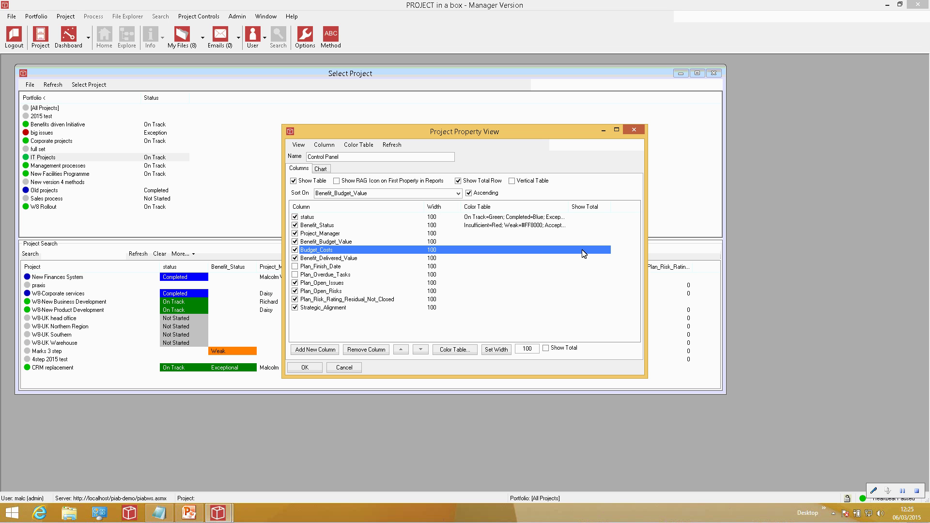
click(547, 348)
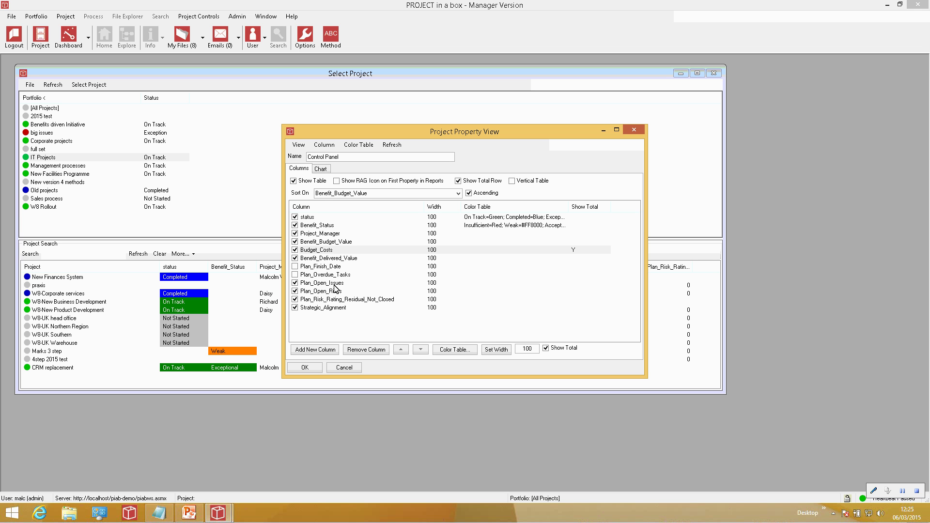
click(335, 284)
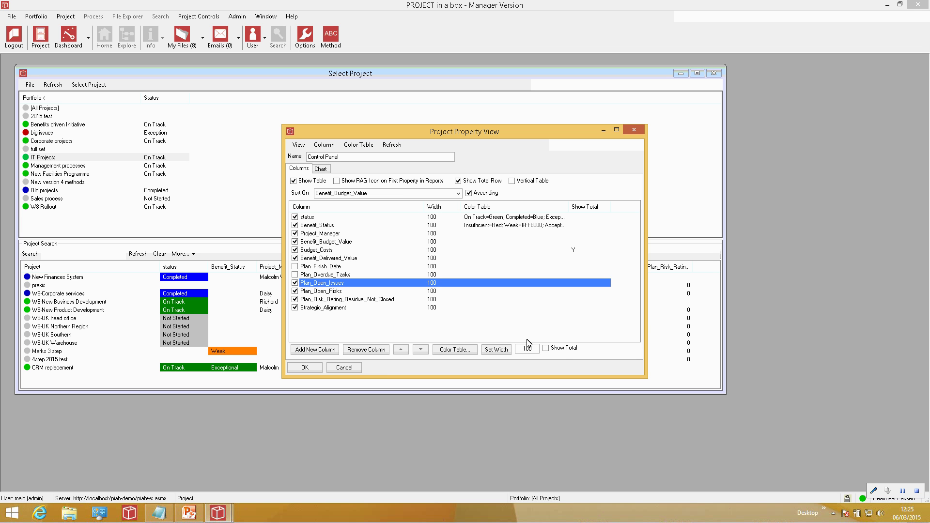
click(547, 349)
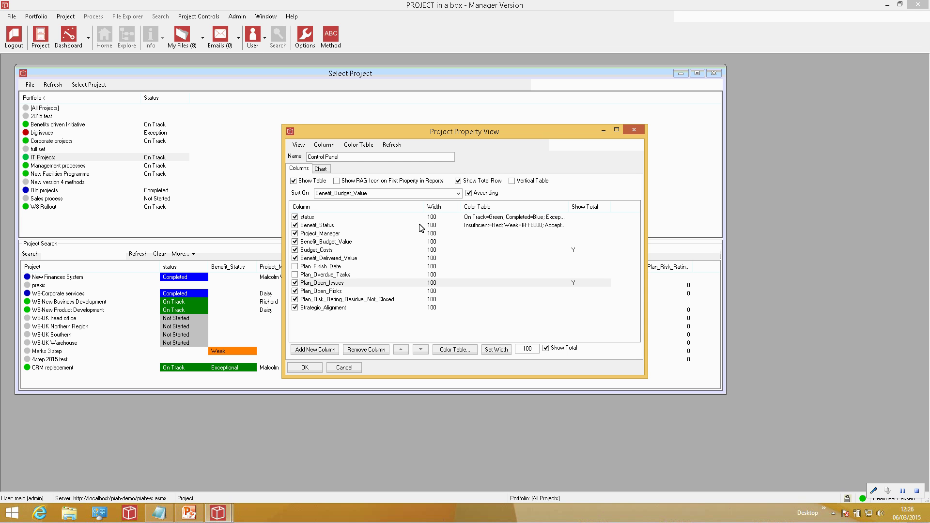
Examine the color table of the status column, including its on track entry, and close it without changes
click(482, 217)
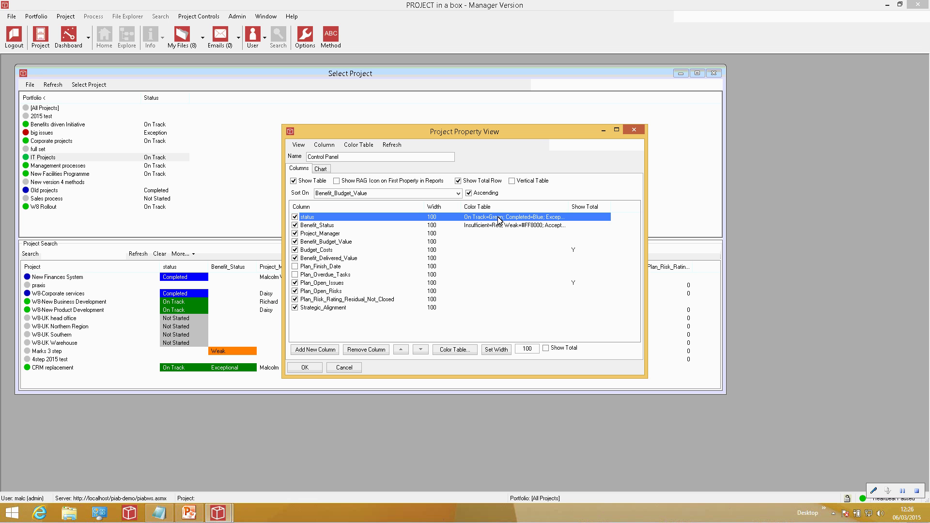
click(449, 350)
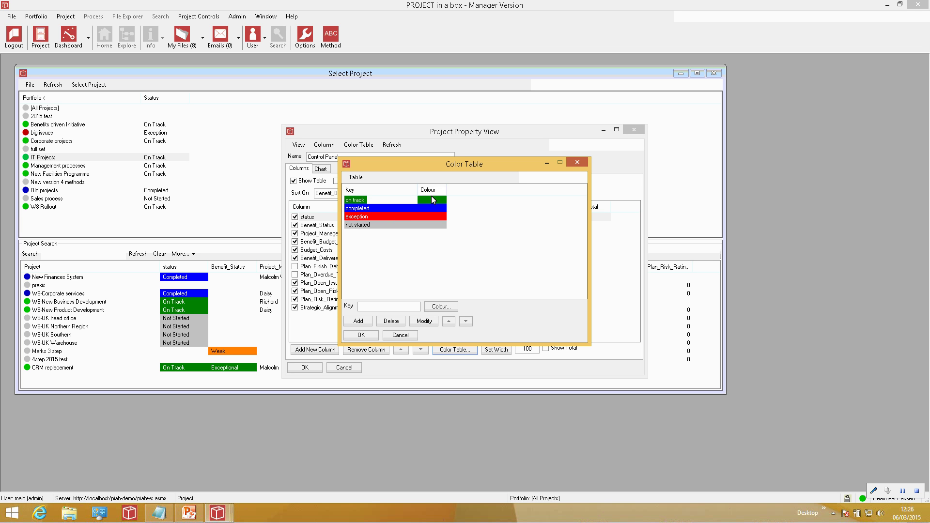
click(362, 204)
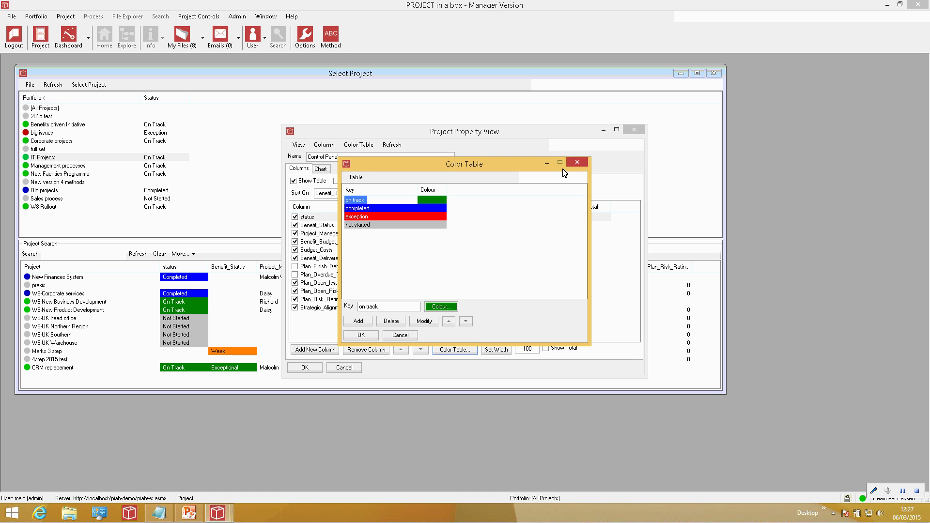
click(577, 167)
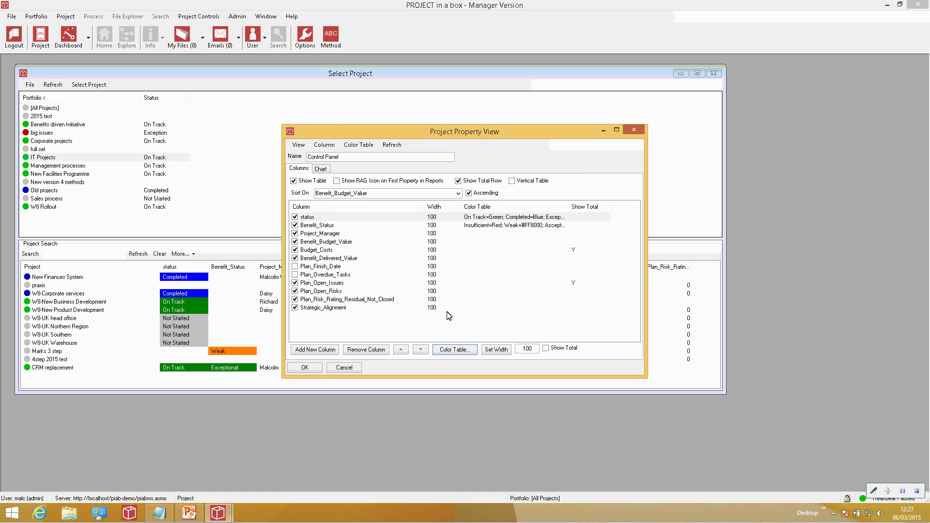
Load the global Clinical Status color table for the Strategic_Alignment column, and close the color table without applying it
click(496, 309)
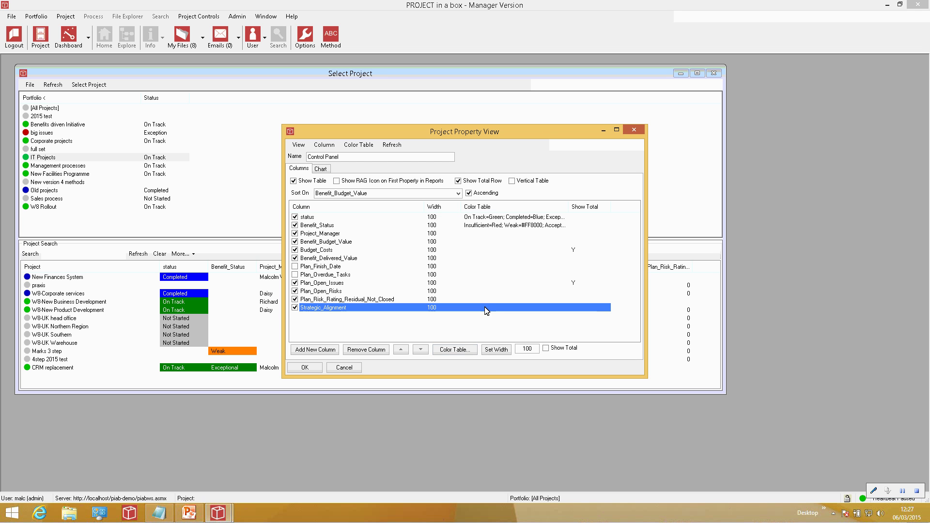
click(461, 350)
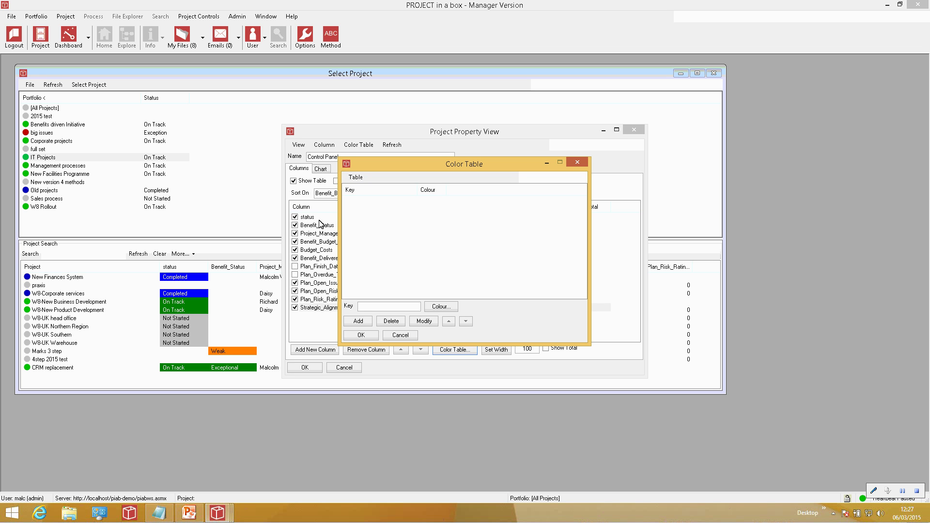
click(354, 179)
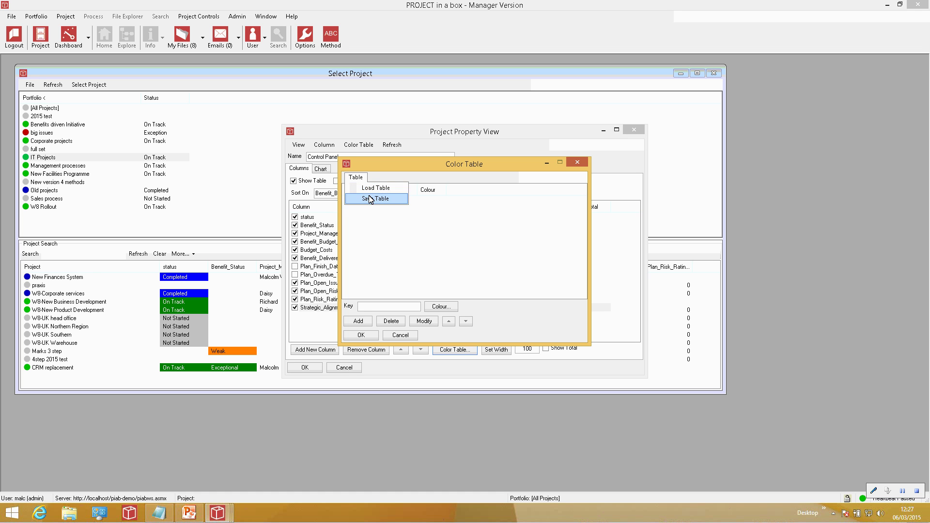
click(371, 189)
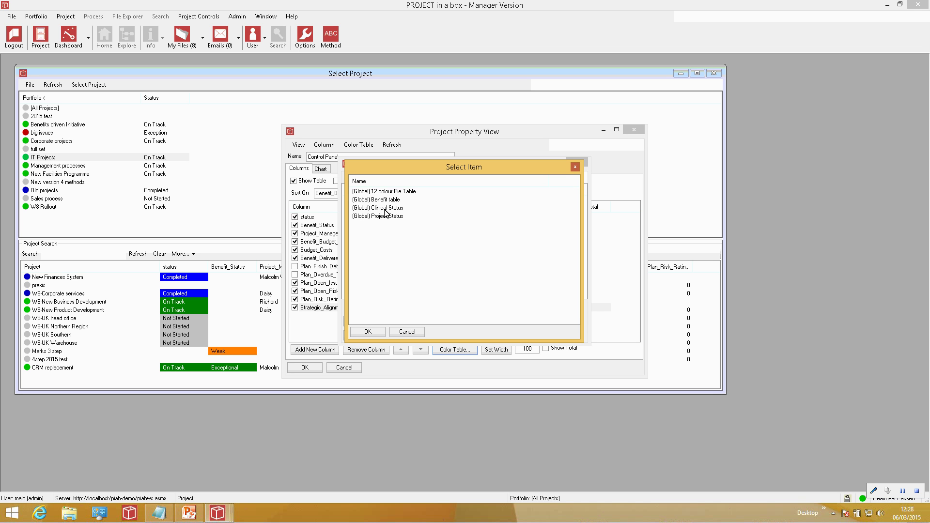
click(384, 209)
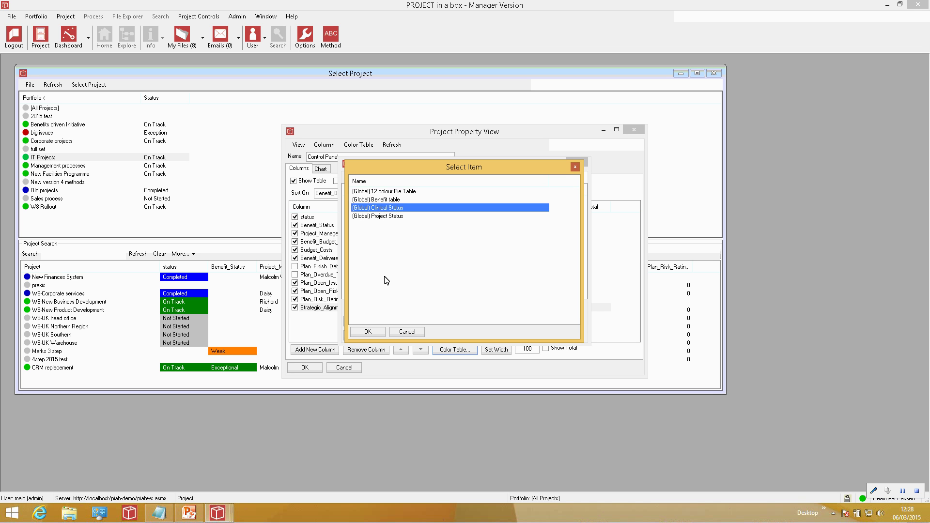
click(376, 332)
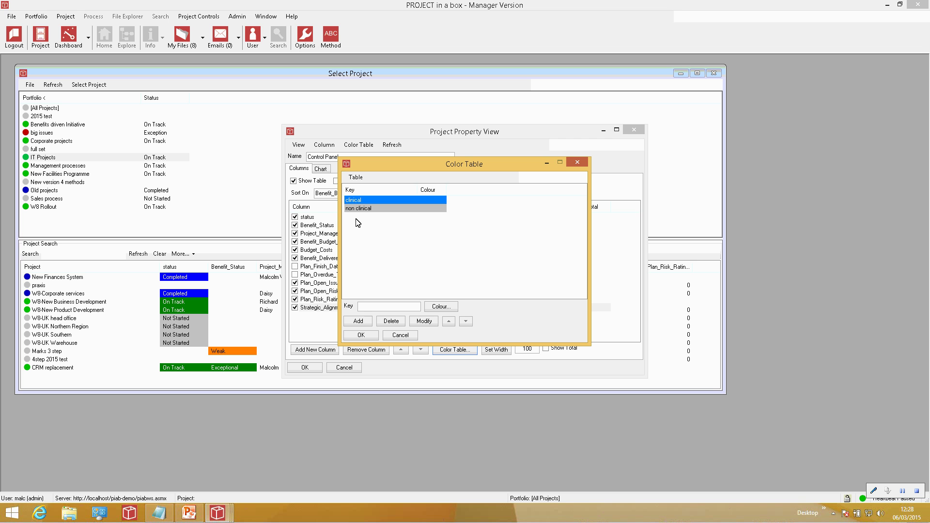
click(577, 164)
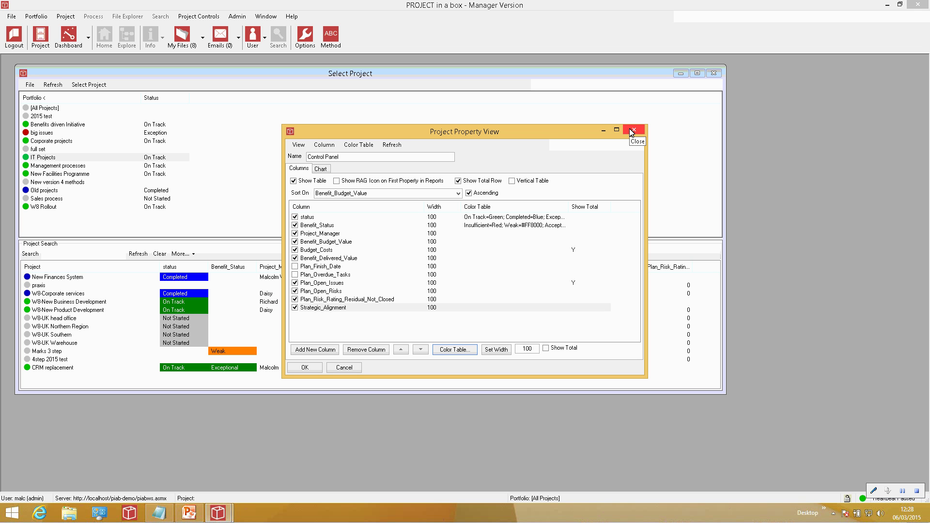
Save the customised property view under the name "new view" and apply the column changes to the project list
click(298, 145)
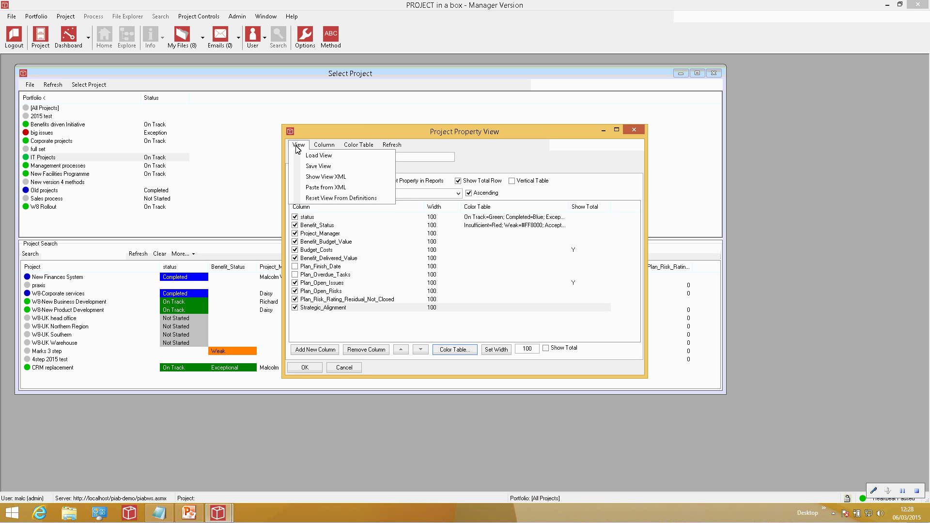
click(318, 166)
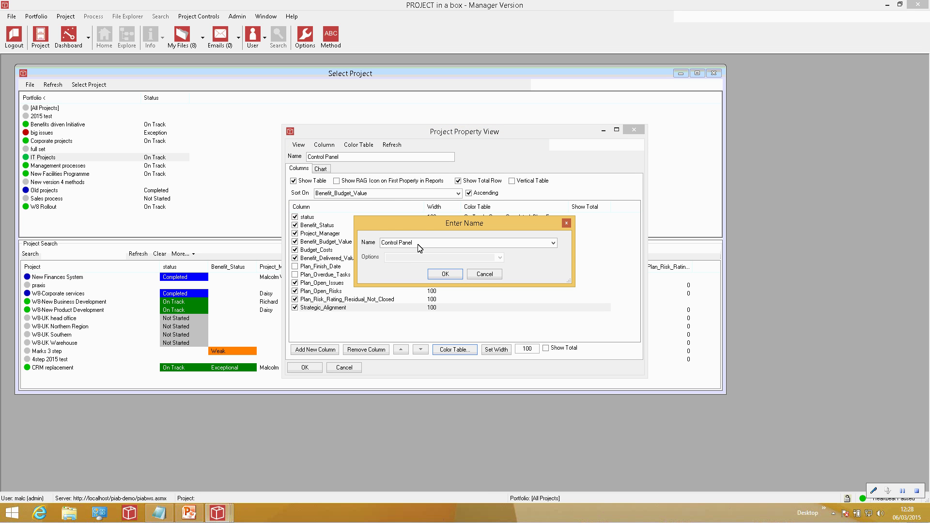
double_click(419, 246)
text(new view)
click(451, 277)
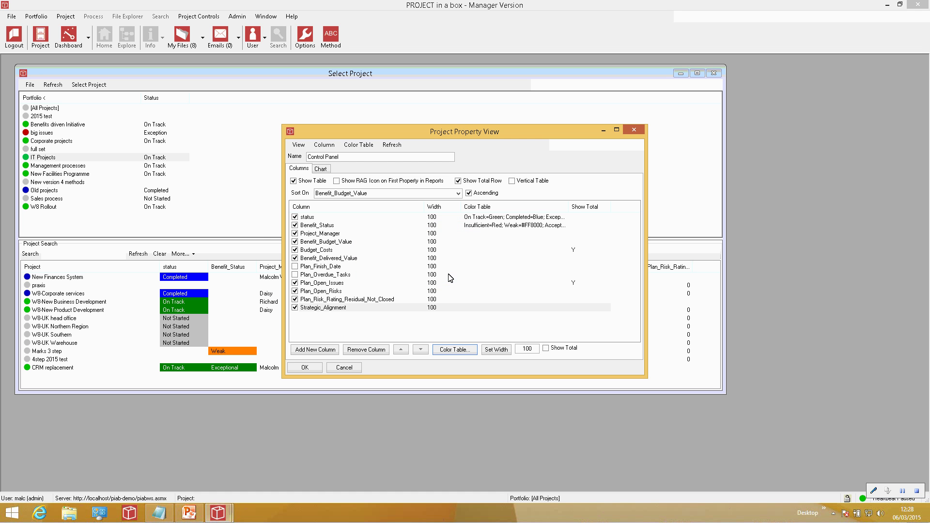
click(312, 370)
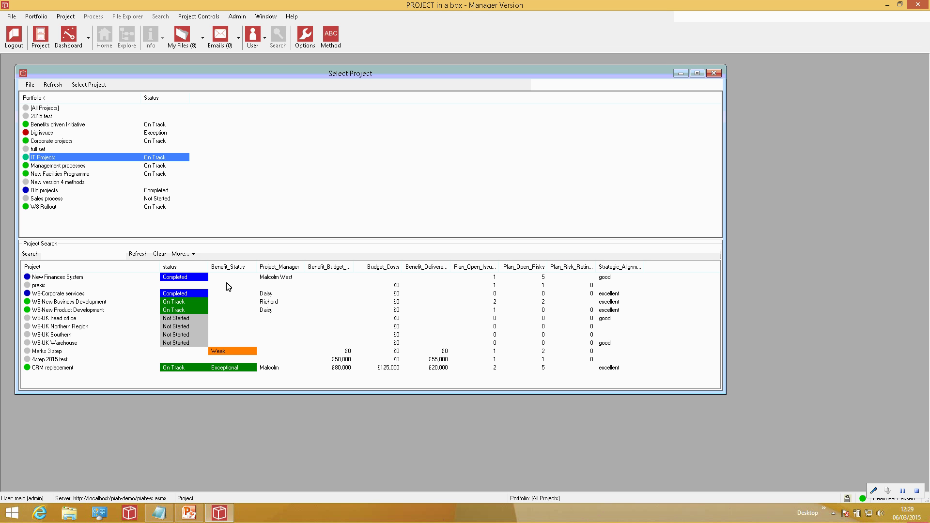
Check the list of saved views available for the project search, and close it without loading one
click(193, 257)
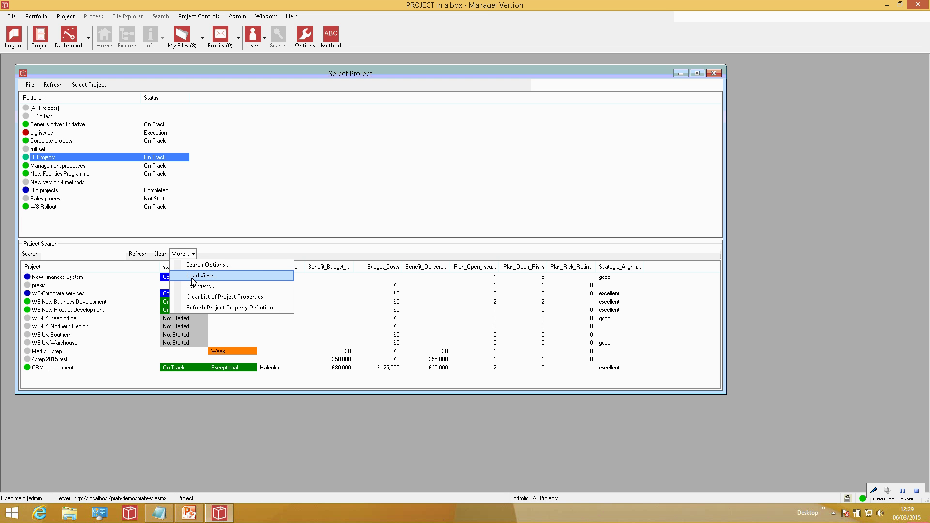
click(193, 276)
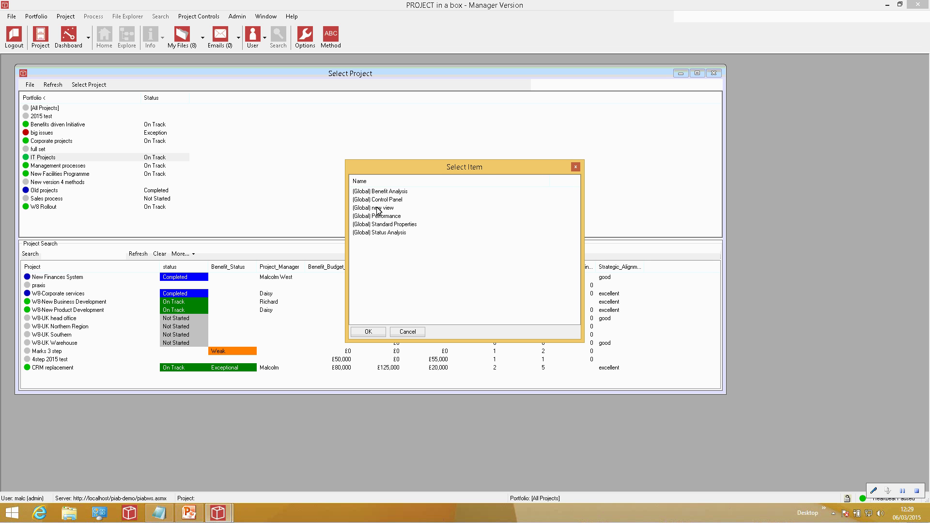
click(576, 167)
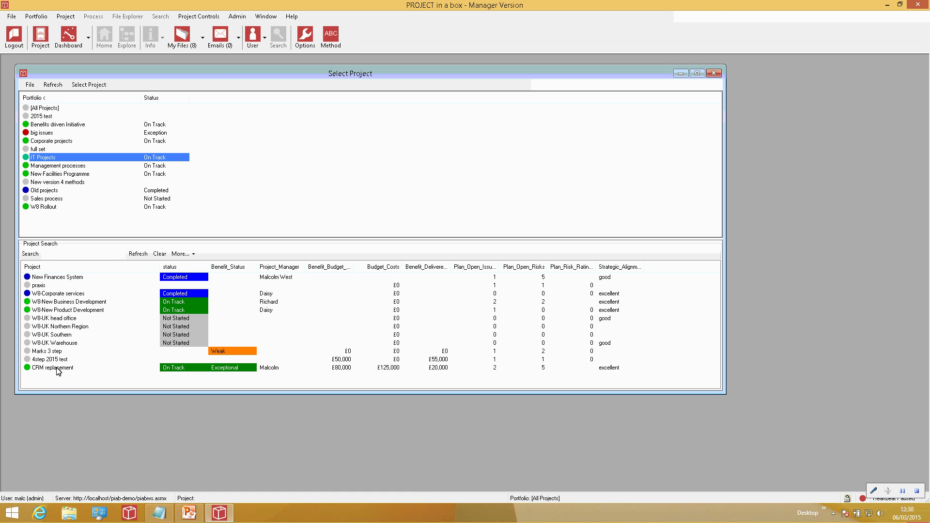
Open the CRM replacement project, bring up the System Project Properties for its portfolio, and maximise that window
double_click(56, 368)
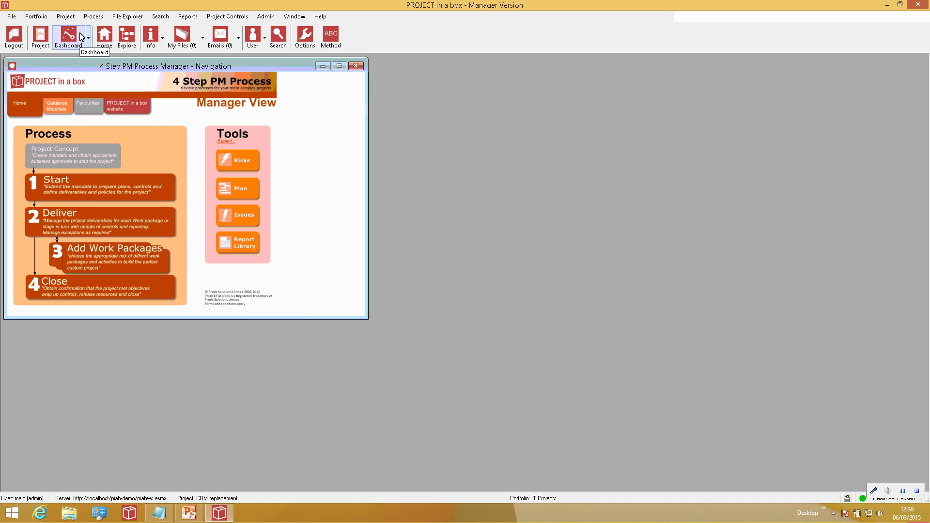
click(38, 18)
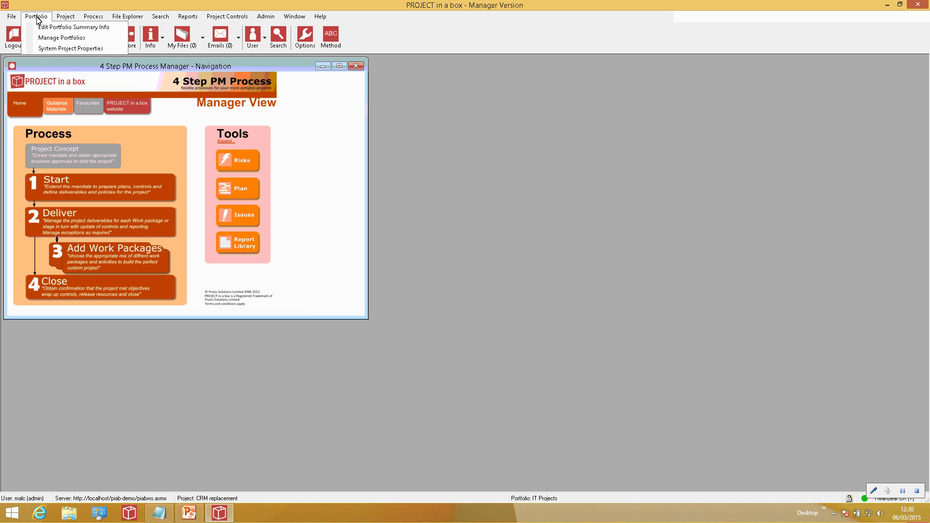
click(58, 49)
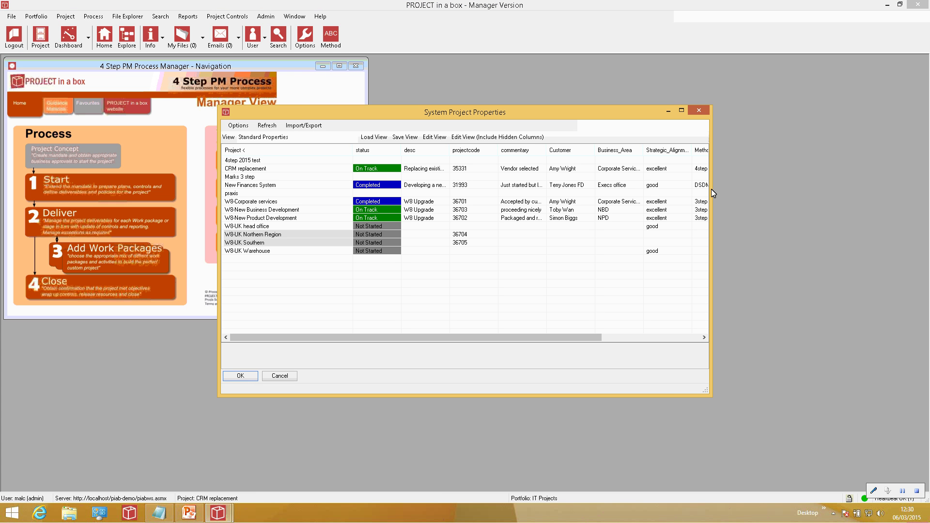
drag(712, 193, 845, 184)
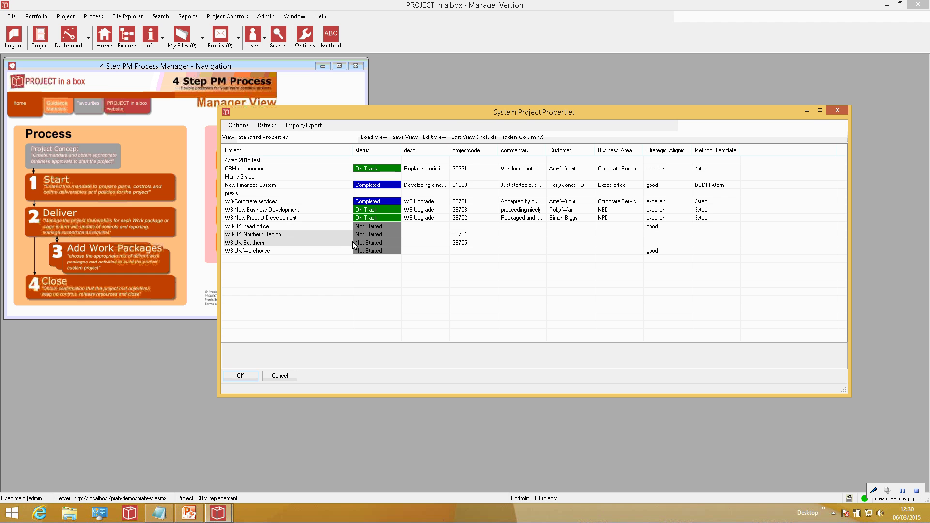
click(820, 111)
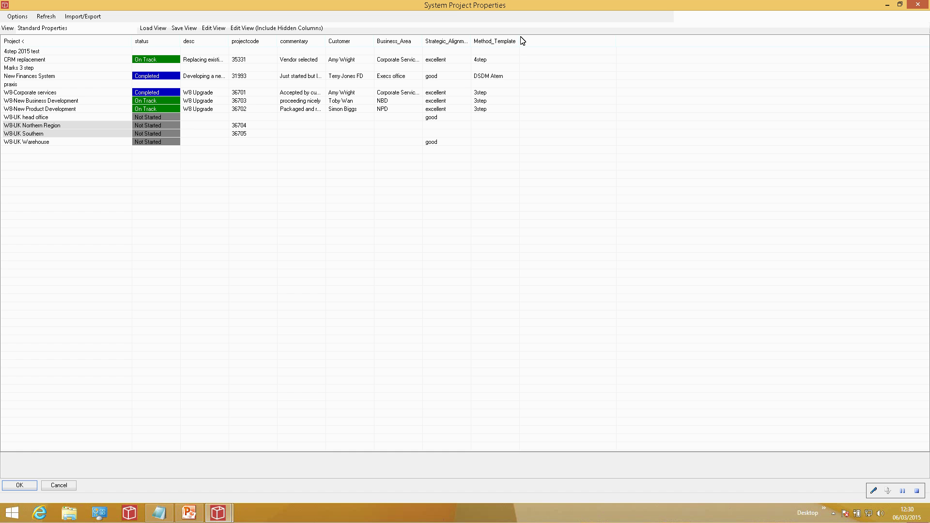
Open the W8-Corporate services description for editing and review the status options for New Finances System, keeping both values
double_click(207, 92)
key(Delete)
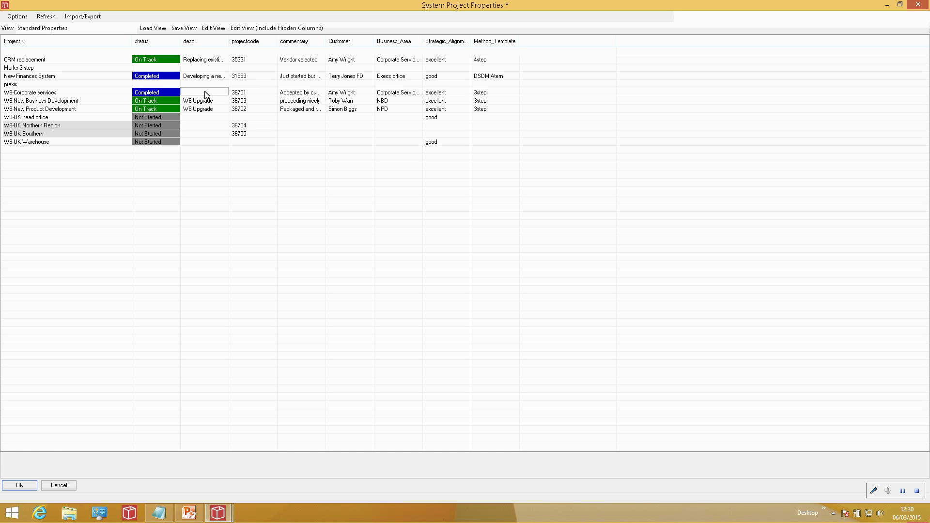
click(206, 92)
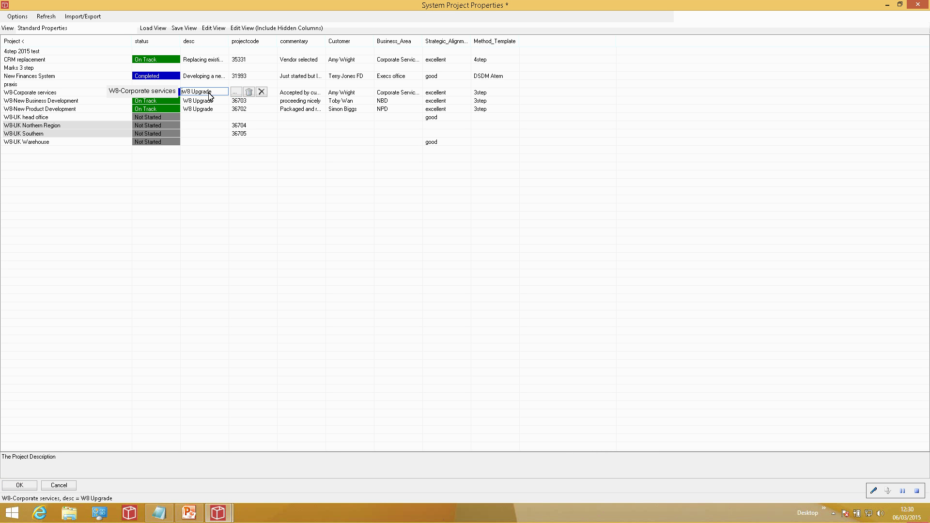
click(159, 77)
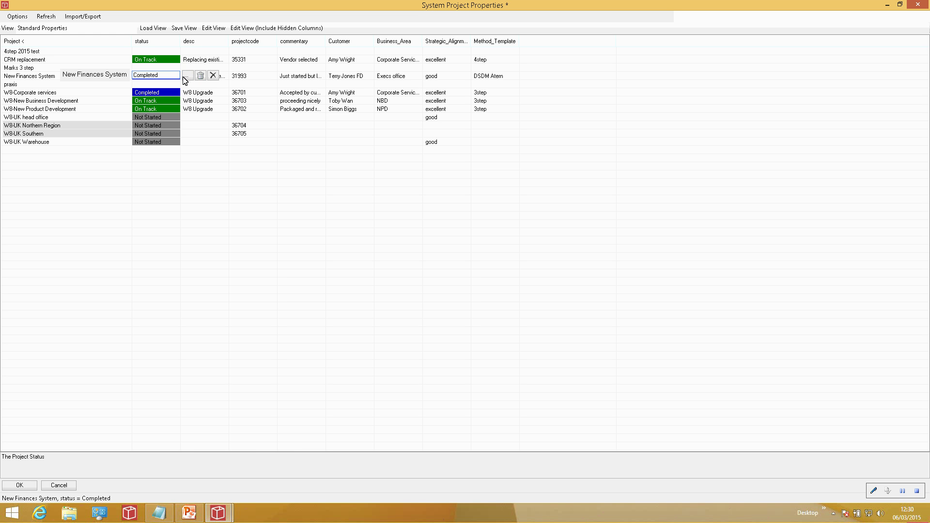
click(176, 76)
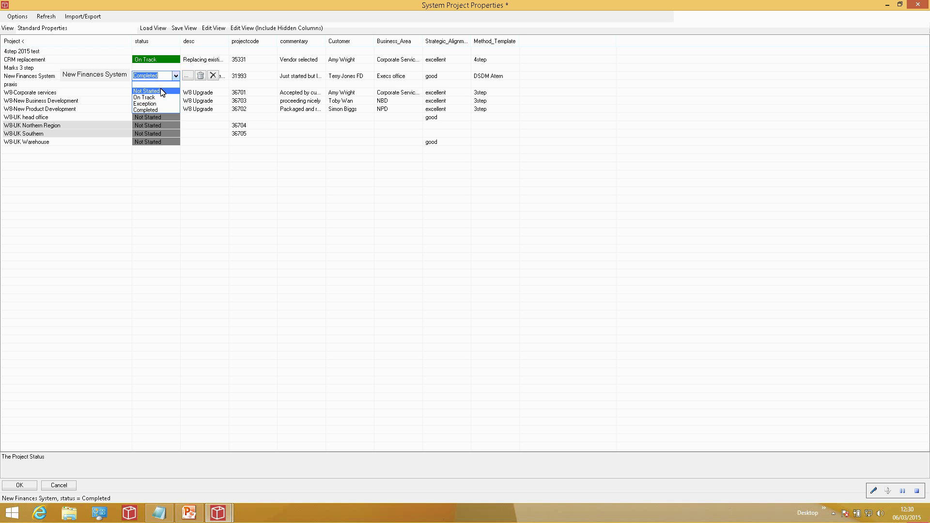
click(257, 177)
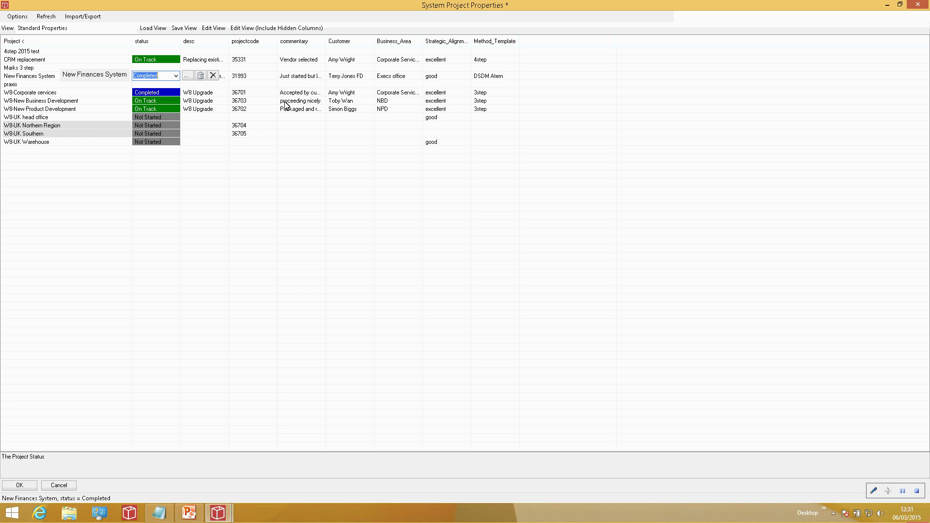
Open the projectcode and Business_Area cells of W8-New Product Development for editing without changing them
click(252, 109)
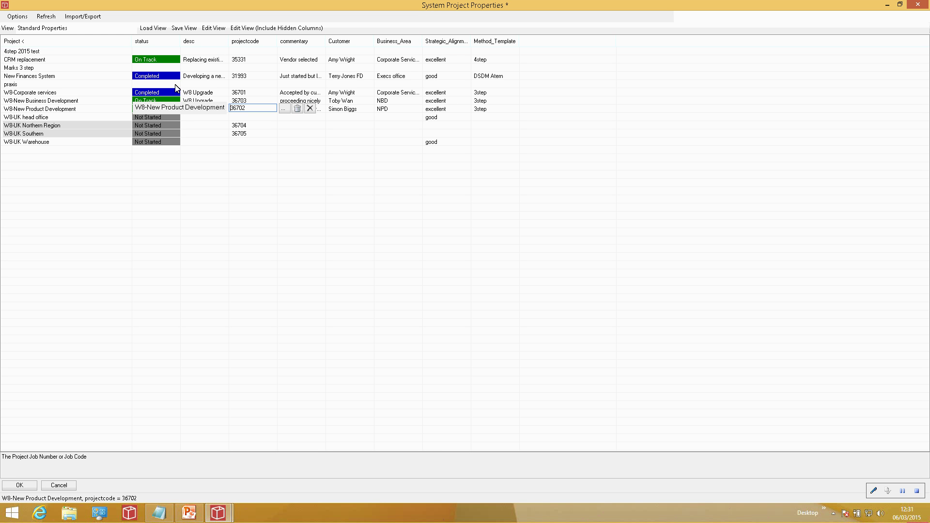
click(44, 18)
click(192, 131)
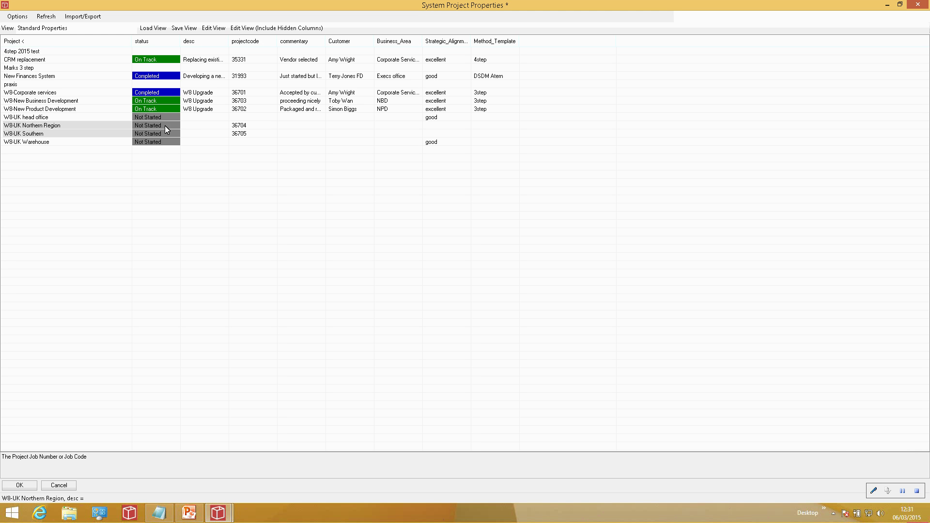
click(382, 109)
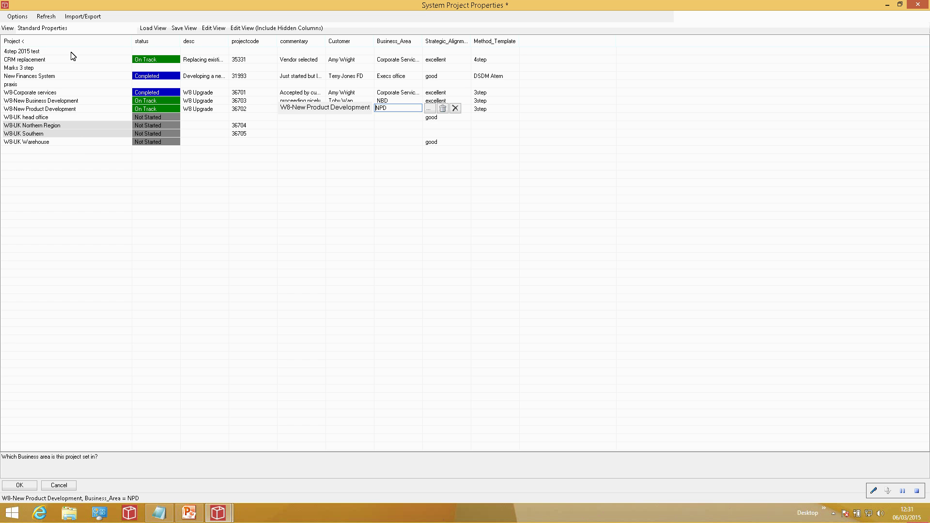
Turn off colour coding in the System Project Properties, and close the window discarding the unsaved changes
click(74, 130)
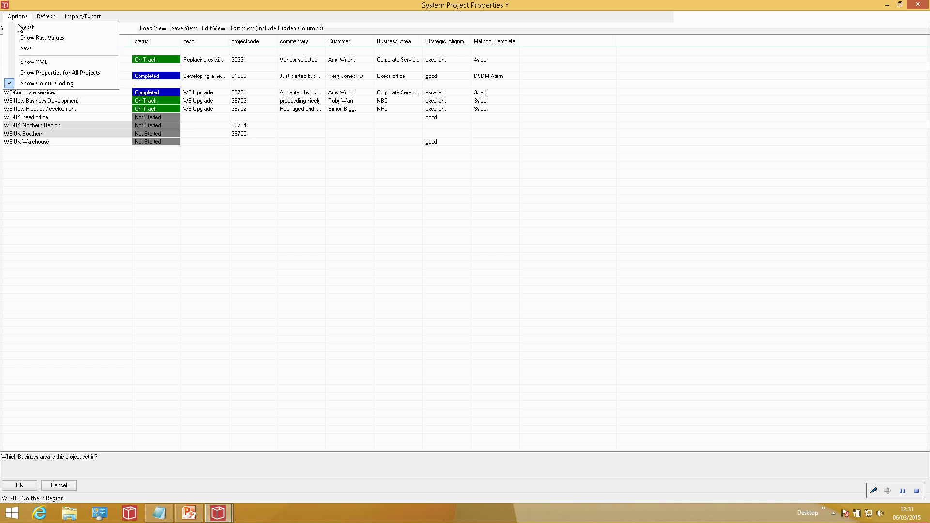
click(11, 86)
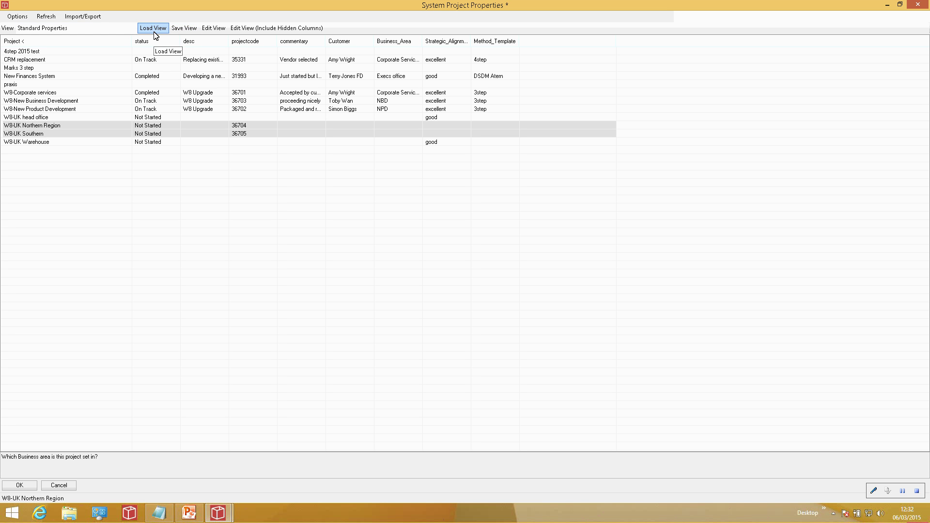
click(900, 7)
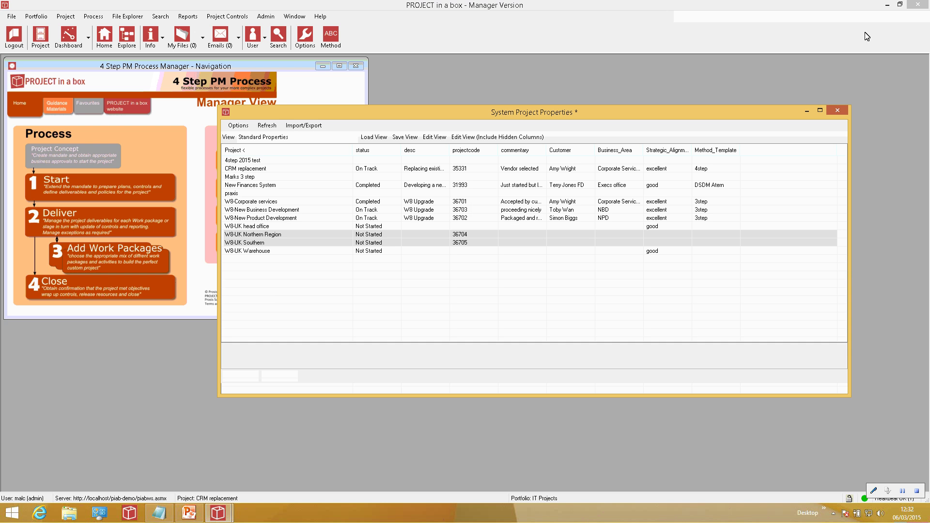
click(840, 112)
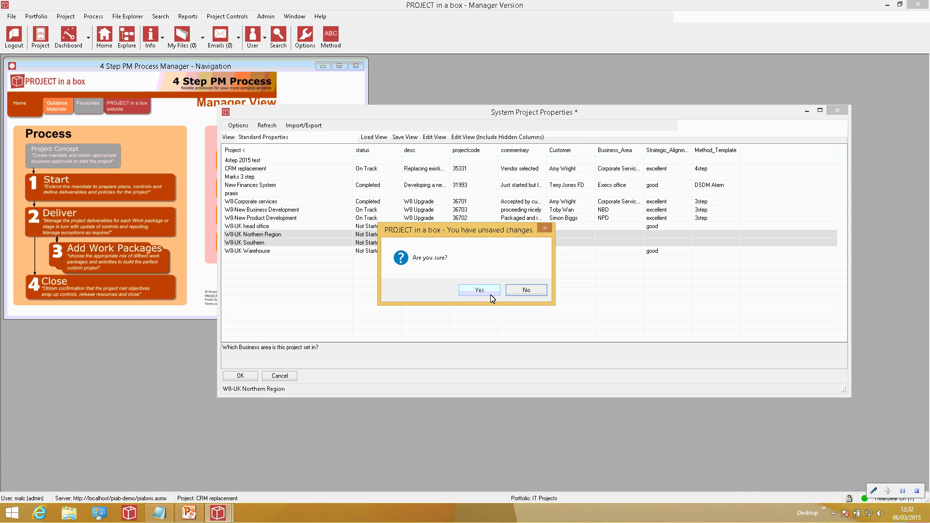
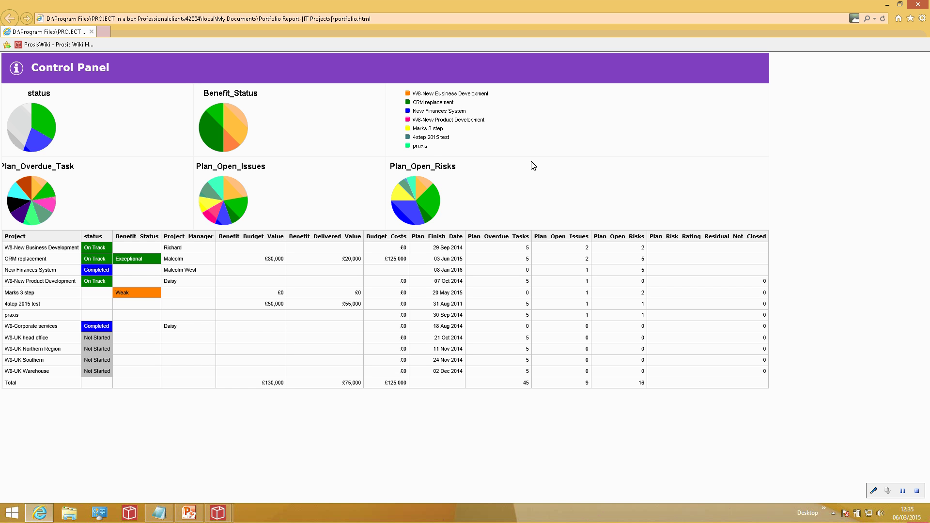
Restore the Control Panel report's browser window to its smaller size, move it down, and minimise it
click(899, 5)
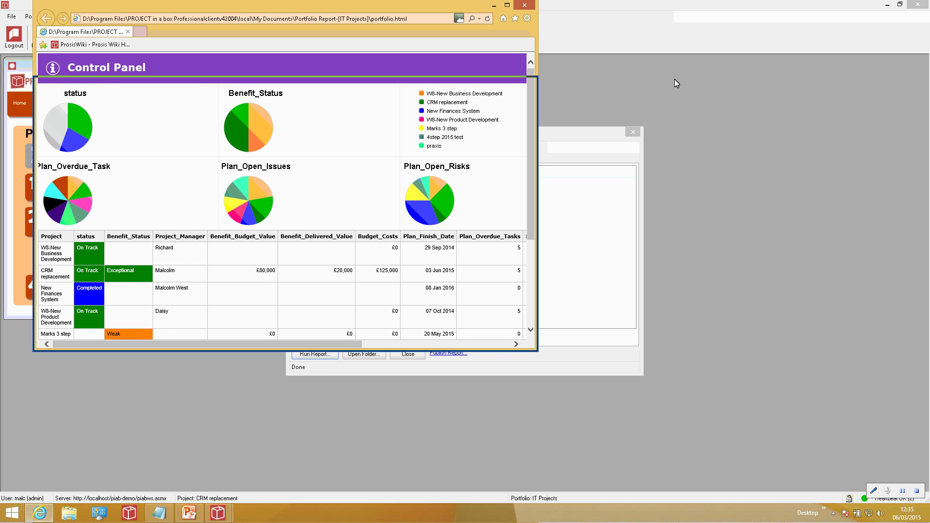
drag(498, 15, 497, 76)
click(494, 67)
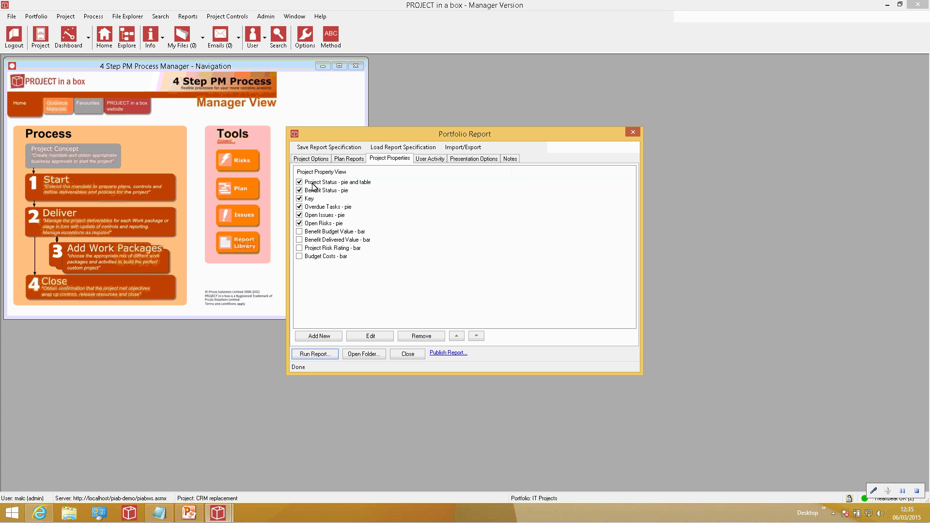
Open the report's Project Status - pie and table view, review its columns and chart settings, and close it unchanged
click(329, 306)
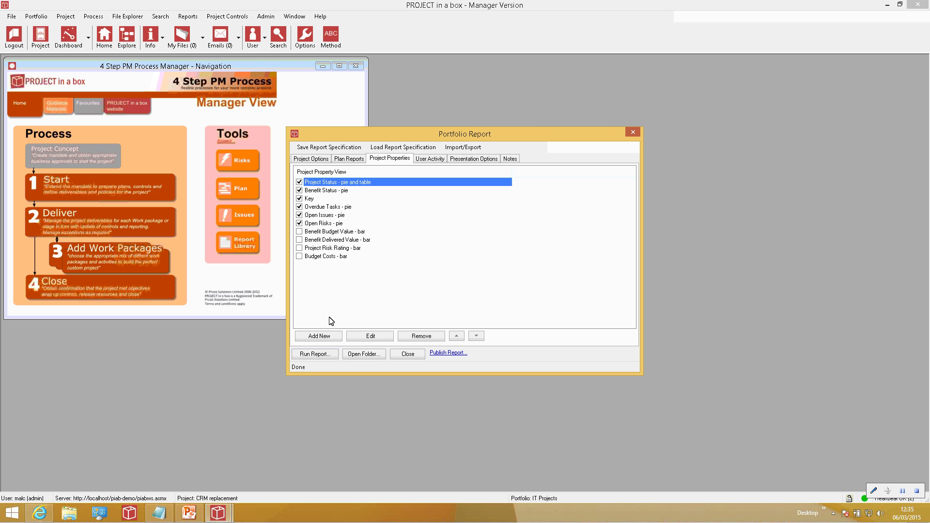
click(369, 336)
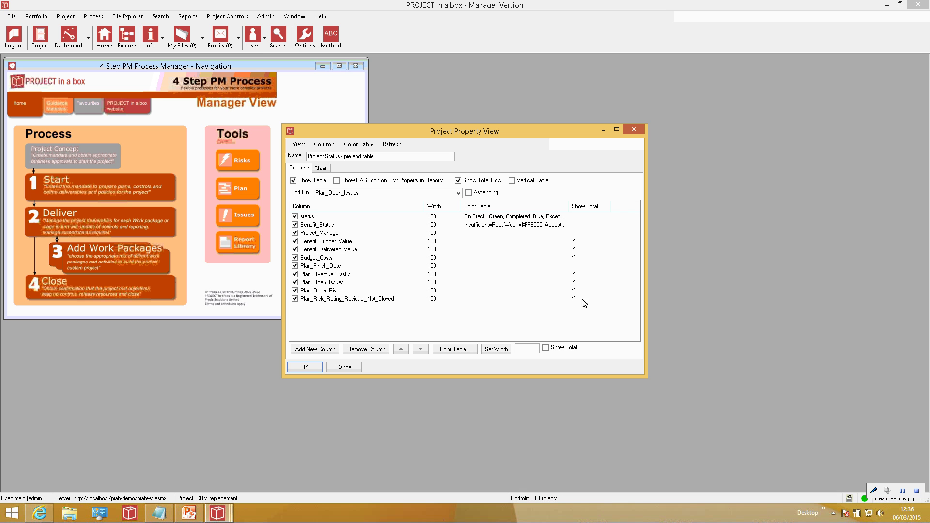
click(323, 171)
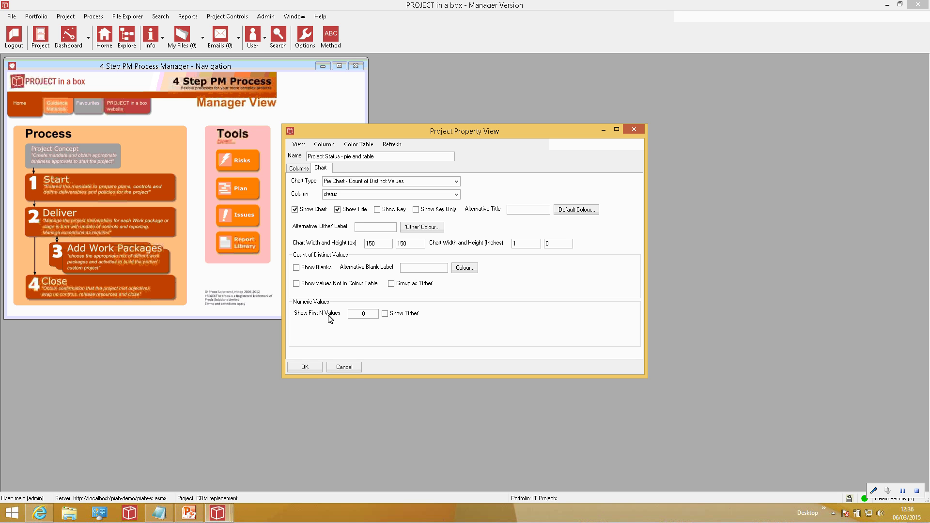
click(635, 130)
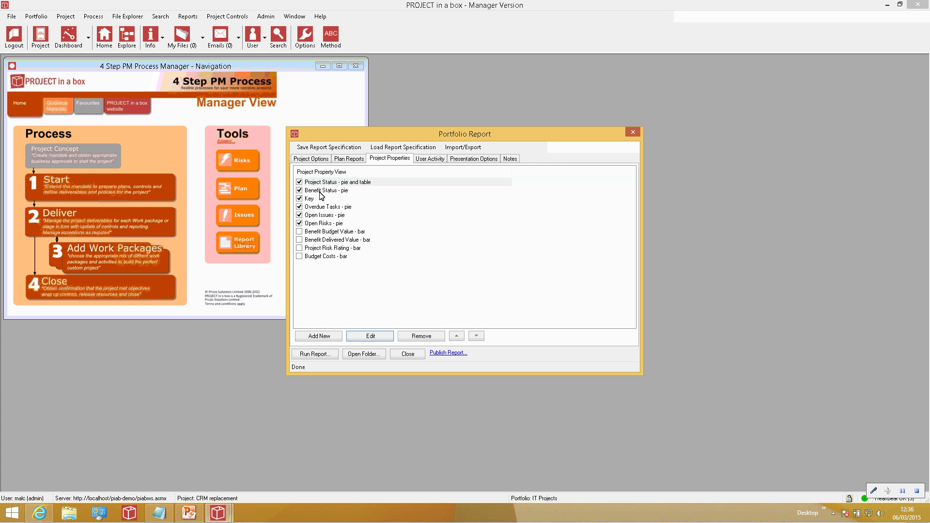
Open the report's Benefit Status - pie view, review its chart, table and size settings, and close it unchanged
click(319, 194)
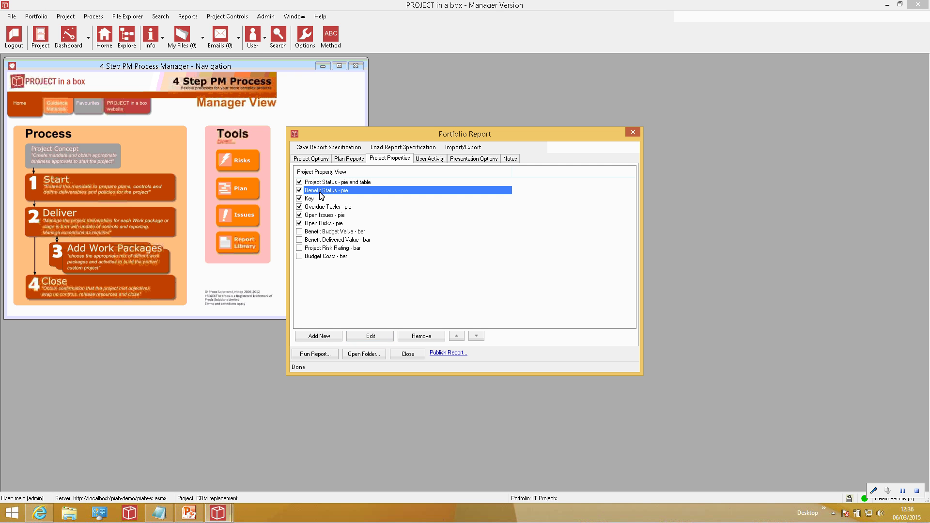
click(373, 337)
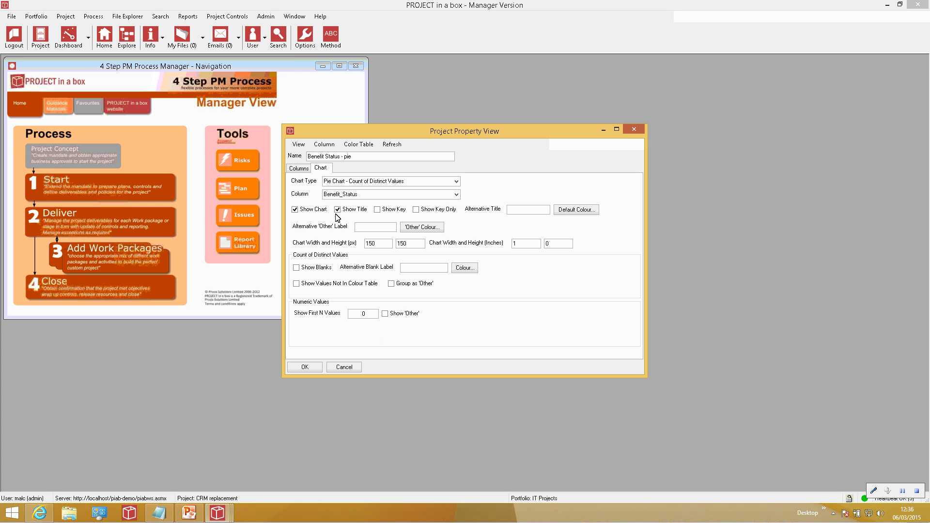
click(301, 170)
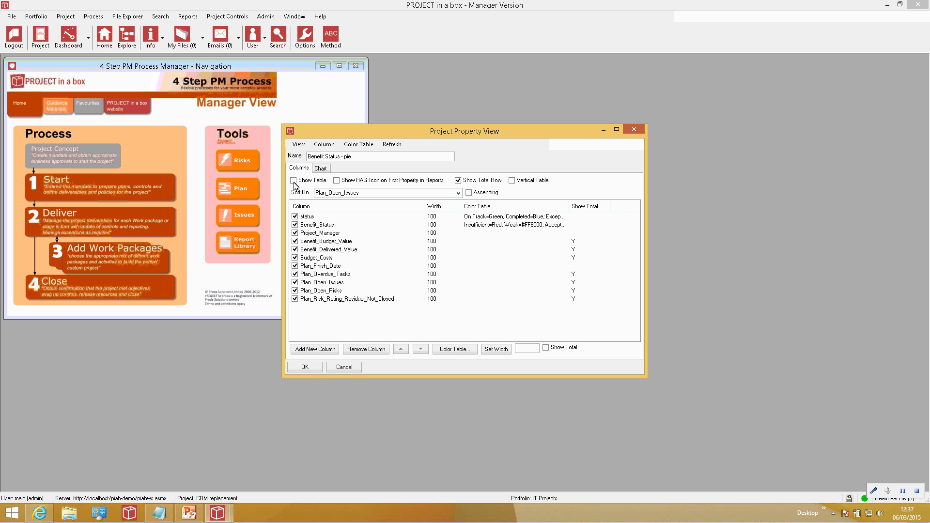
click(325, 169)
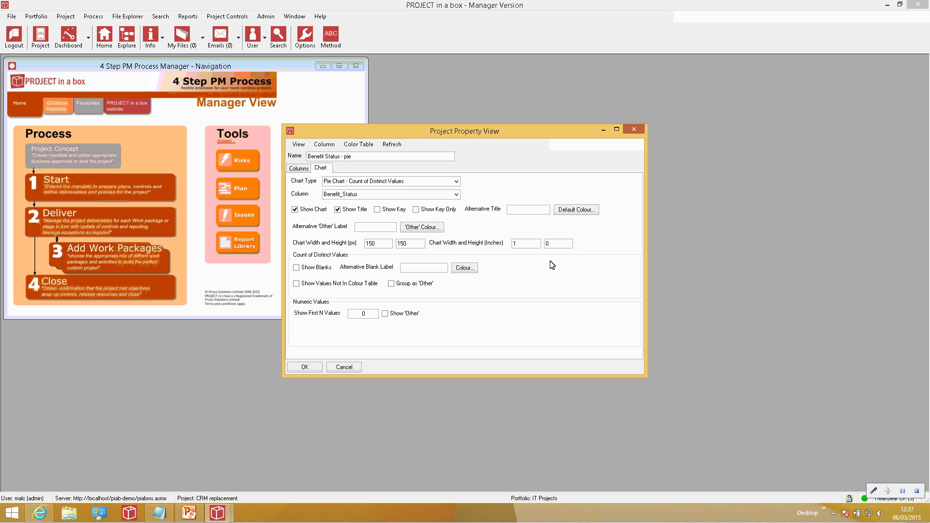
click(519, 246)
click(634, 129)
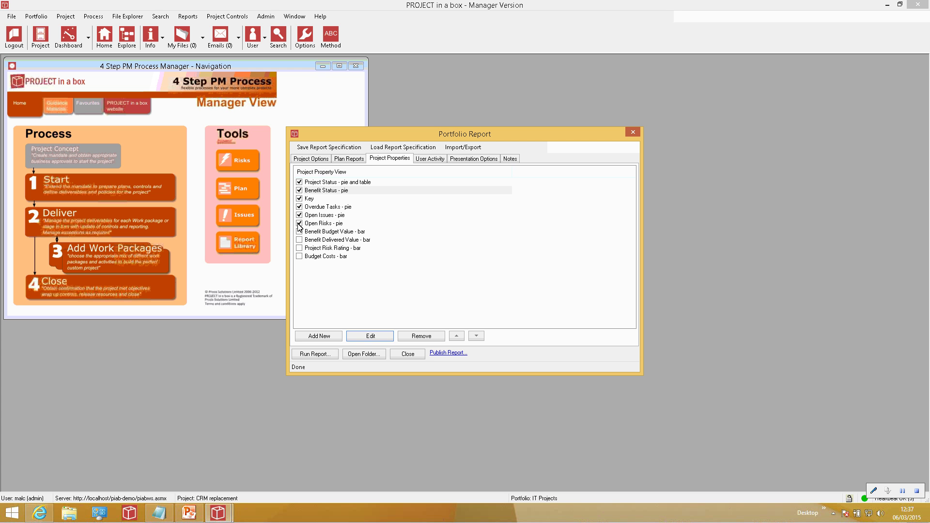
Replace the Overdue Tasks, Open Issues and Open Risks pies with the Benefit Budget Value, Benefit Delivered Value and Project Risk Rating bars, and run the report
click(299, 225)
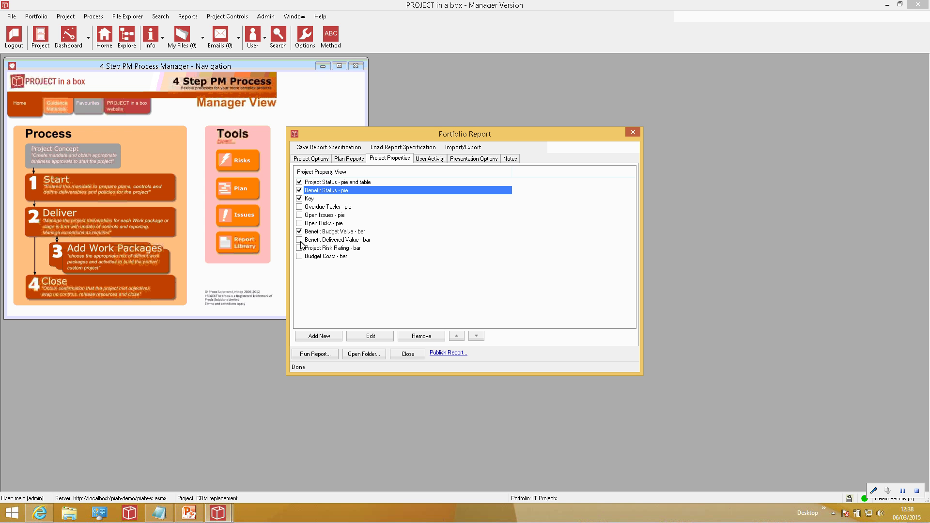
click(300, 241)
click(299, 248)
click(317, 357)
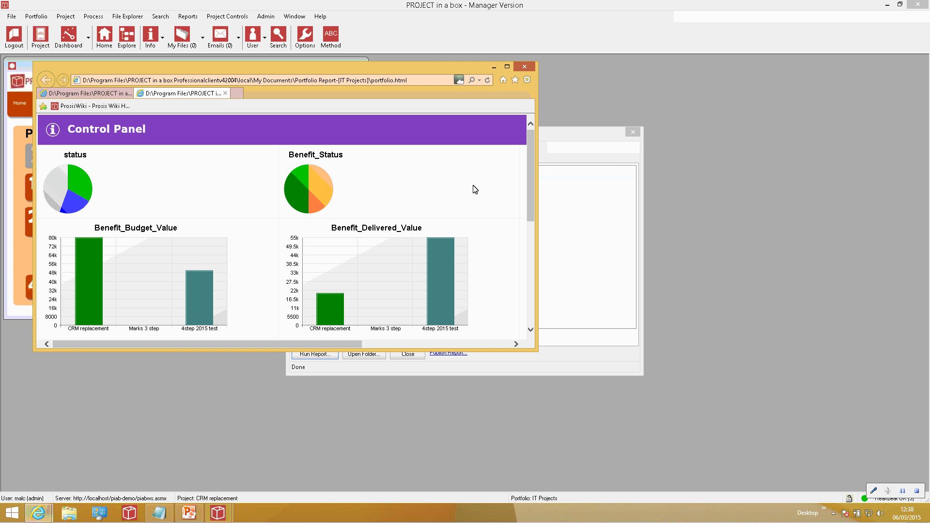
Enlarge the report's browser window to examine the bar charts and table, and minimise it
drag(538, 173, 790, 158)
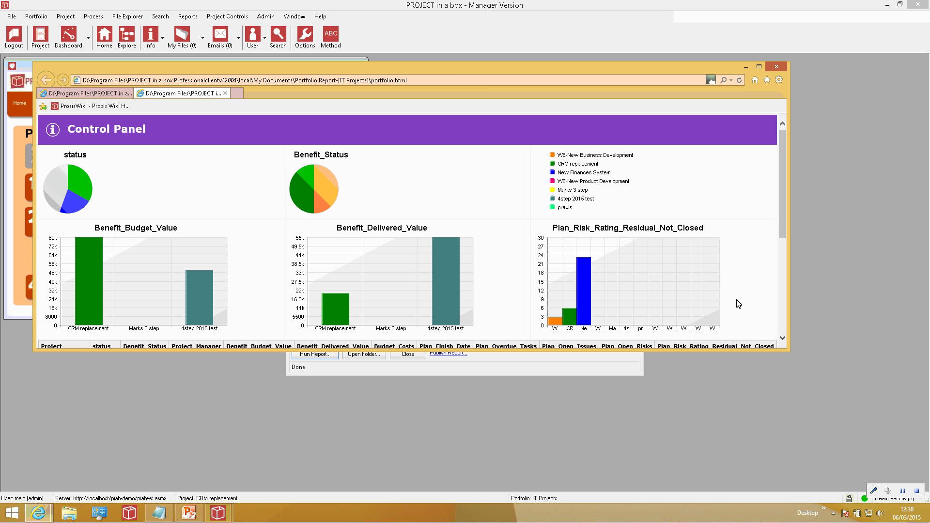
drag(771, 356, 772, 418)
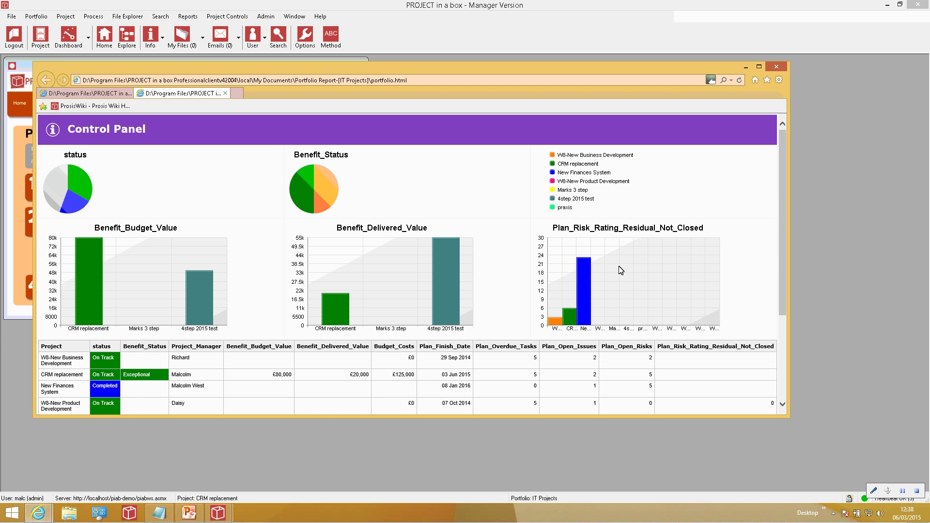
click(744, 66)
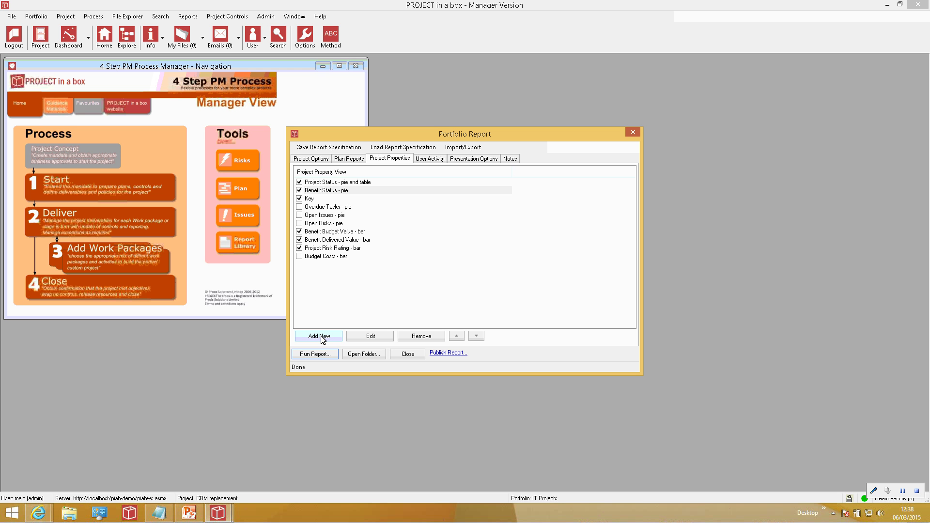
Add a new entry to the report's project property views and open it for editing
click(322, 336)
click(311, 266)
click(361, 342)
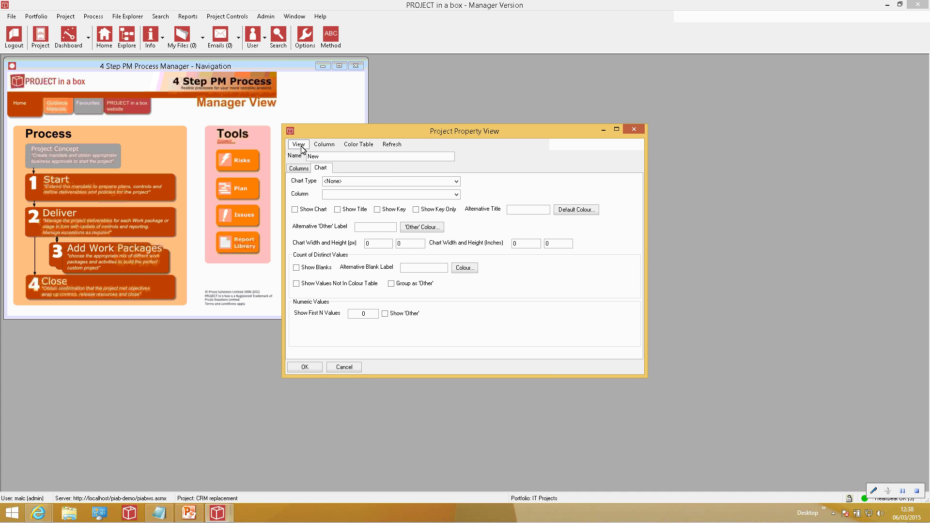
Load the saved global Performance view into the new project property view
click(301, 148)
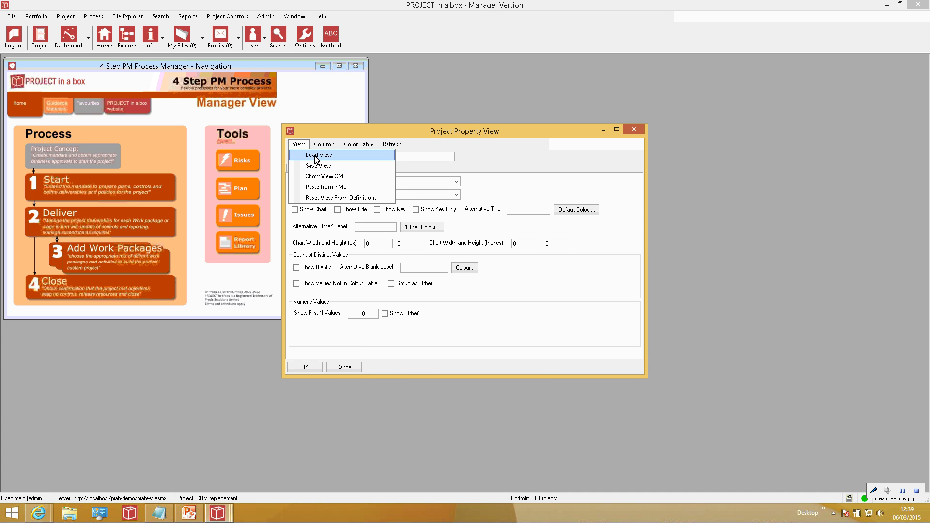
click(316, 156)
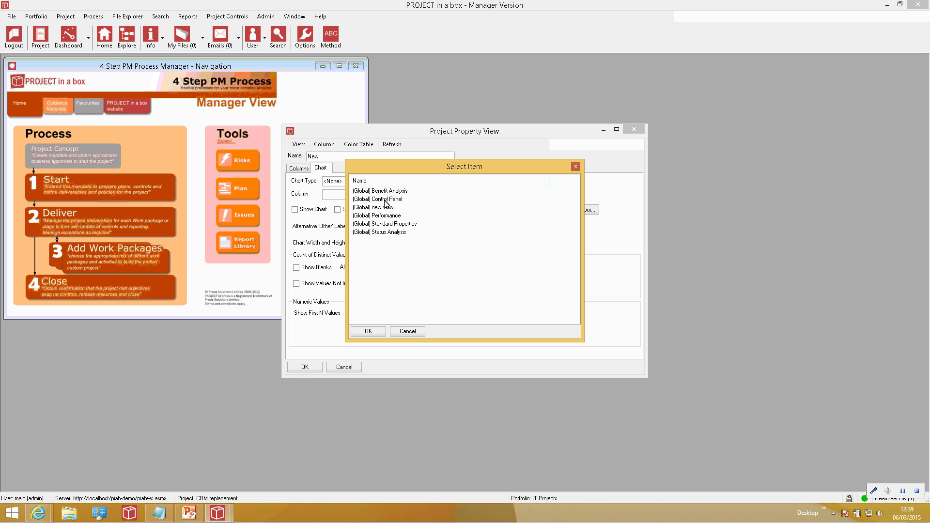
click(373, 331)
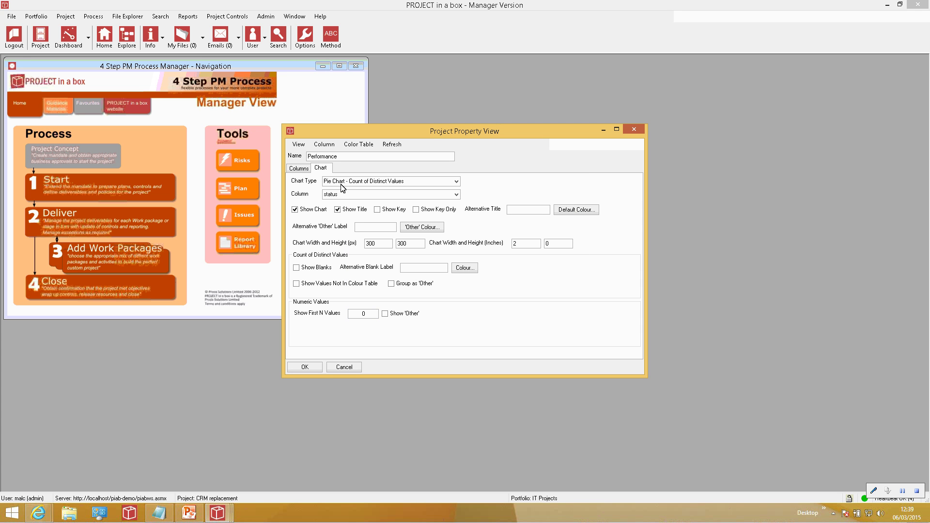
Review the loaded Performance view's columns and available chart types, and close the view editor without saving
click(301, 169)
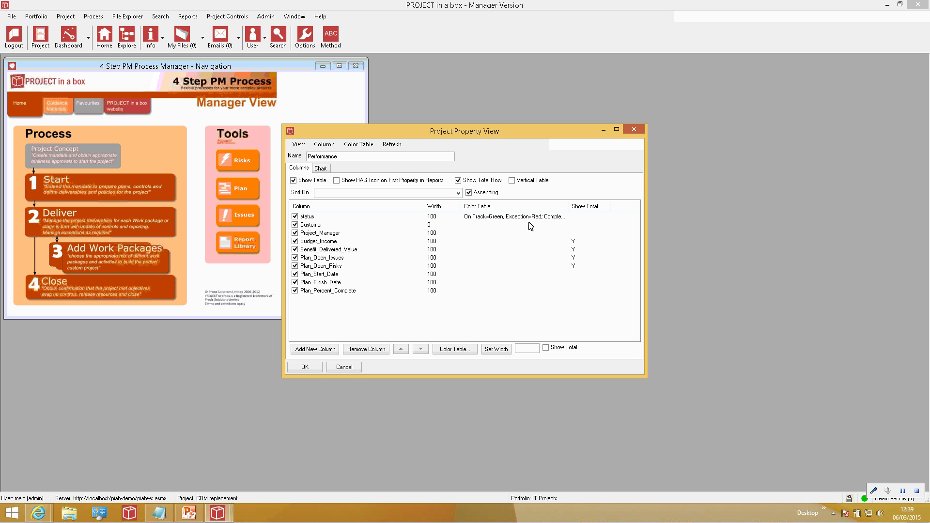
click(322, 169)
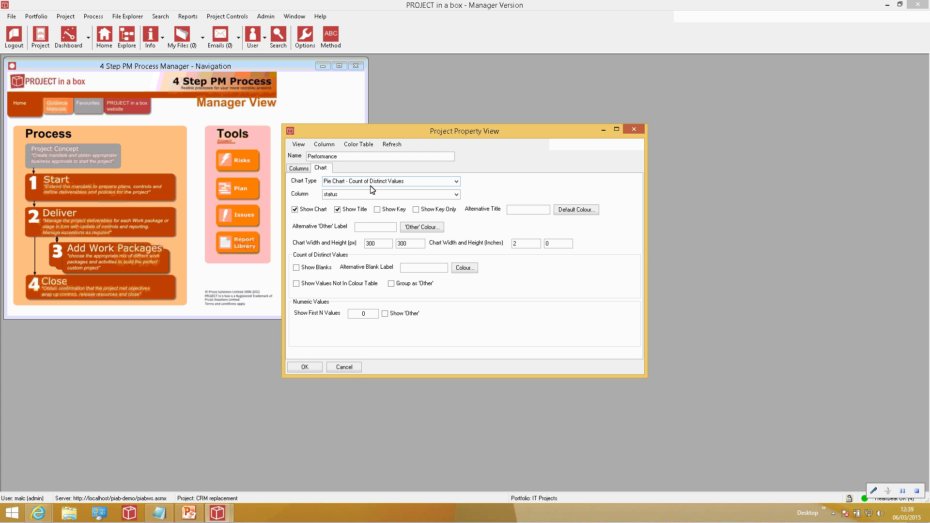
click(457, 182)
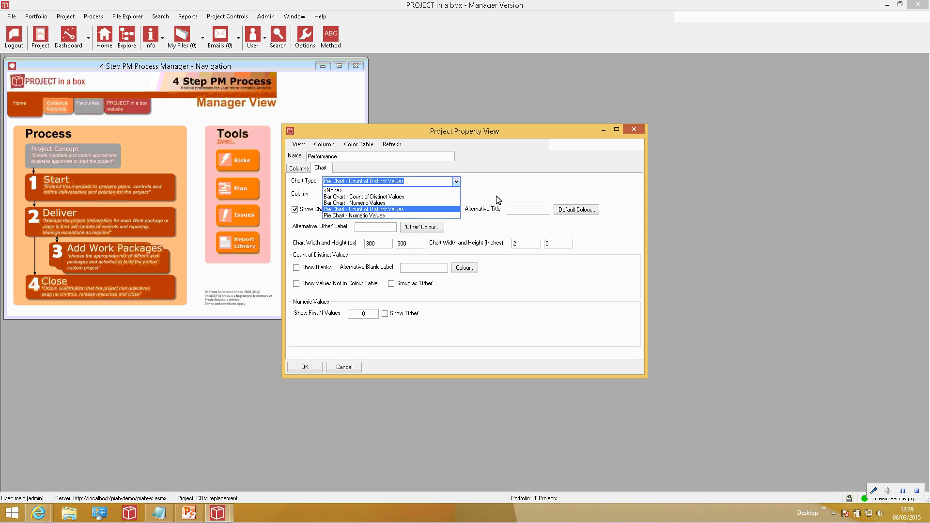
click(468, 204)
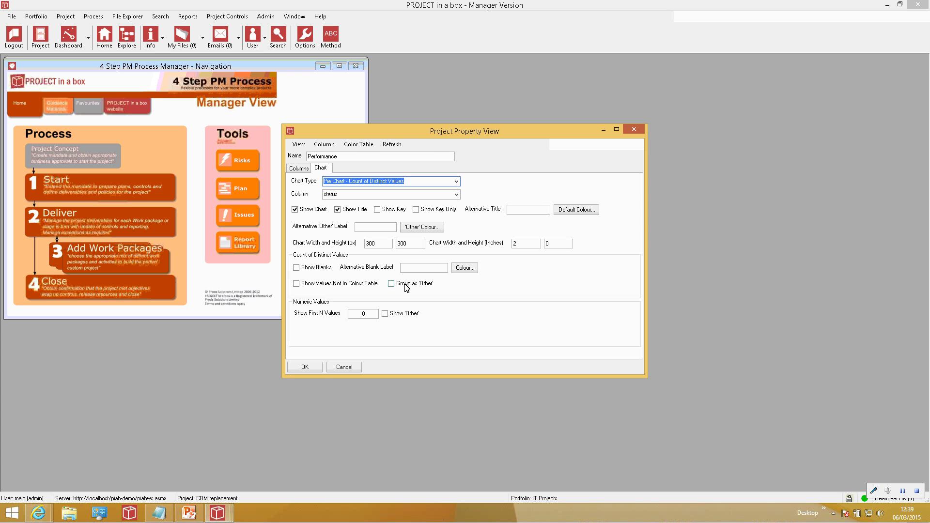
click(639, 131)
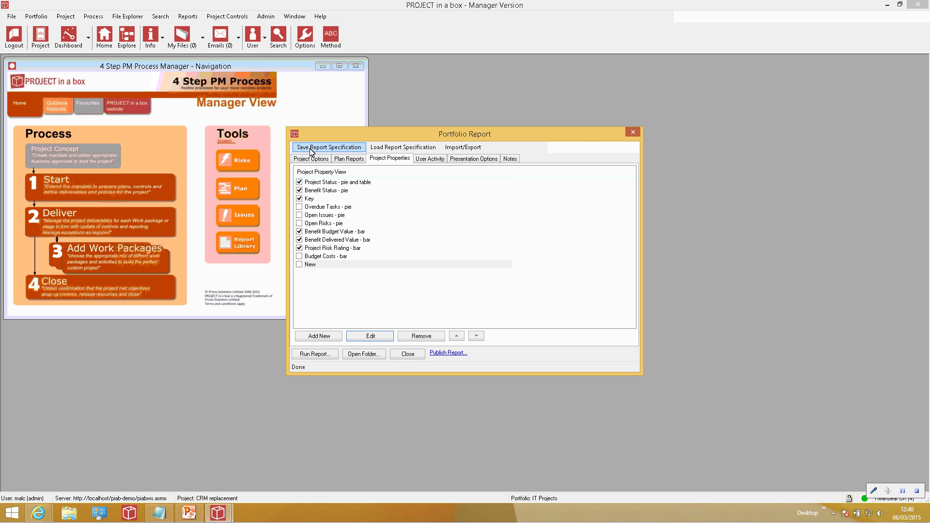
Close the Portfolio Report window, and open the Dashboard maximised
click(633, 132)
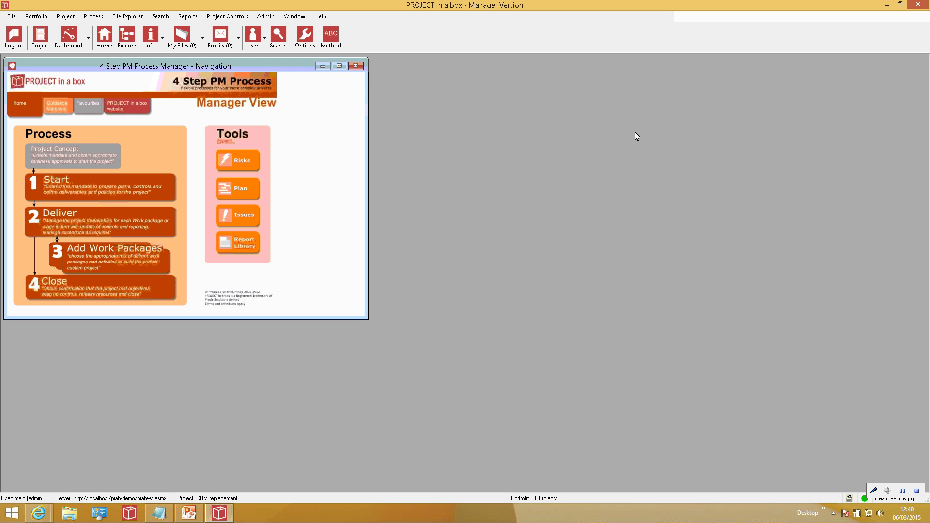
click(69, 38)
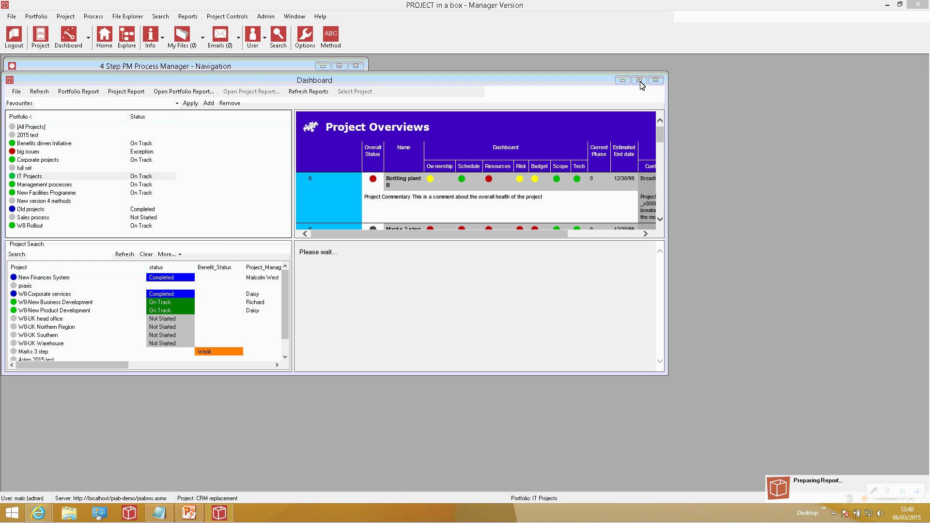
click(640, 80)
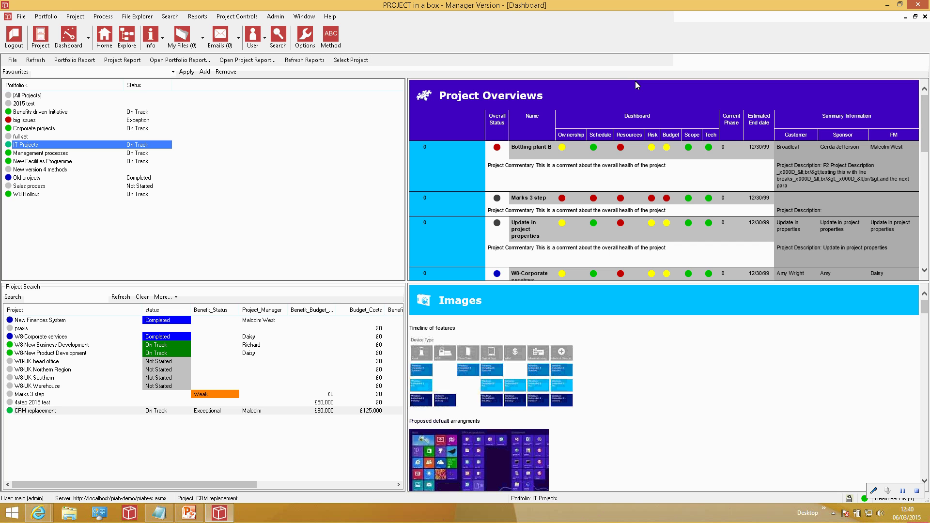
Apply the Control Panel favourite to the dashboard, enlarge the portfolio report pane, and review its charts and project table
click(173, 73)
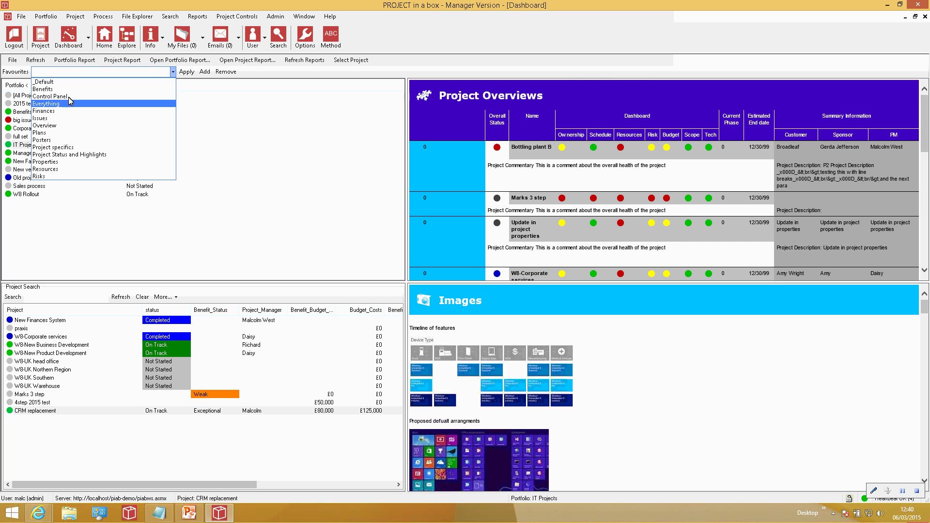
click(67, 97)
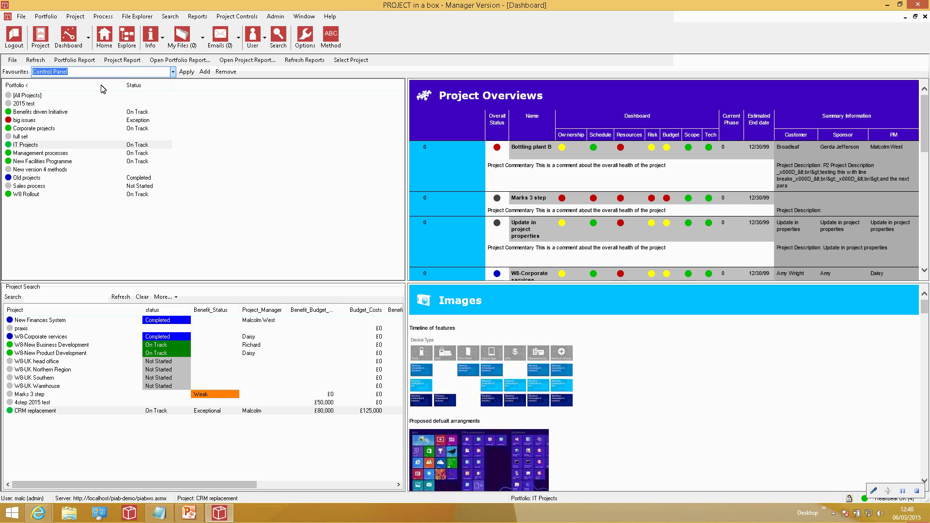
click(185, 73)
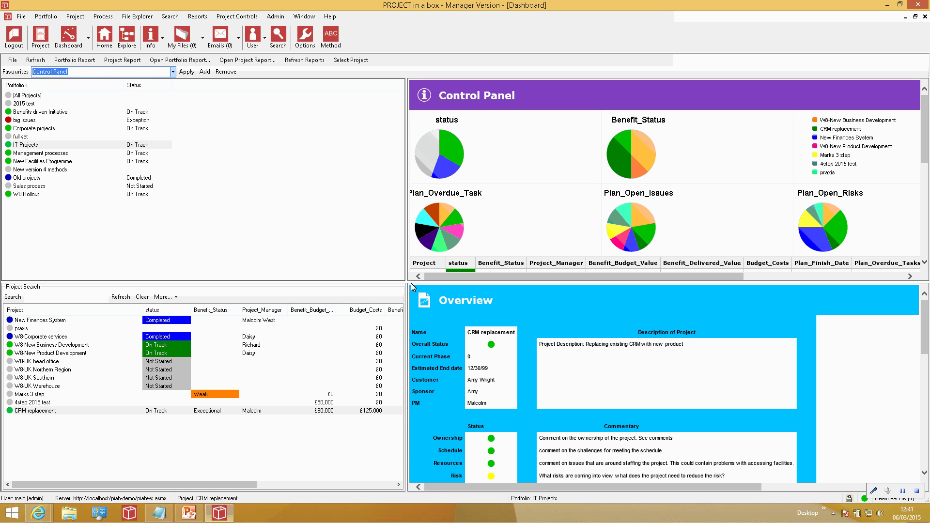
drag(411, 283, 413, 314)
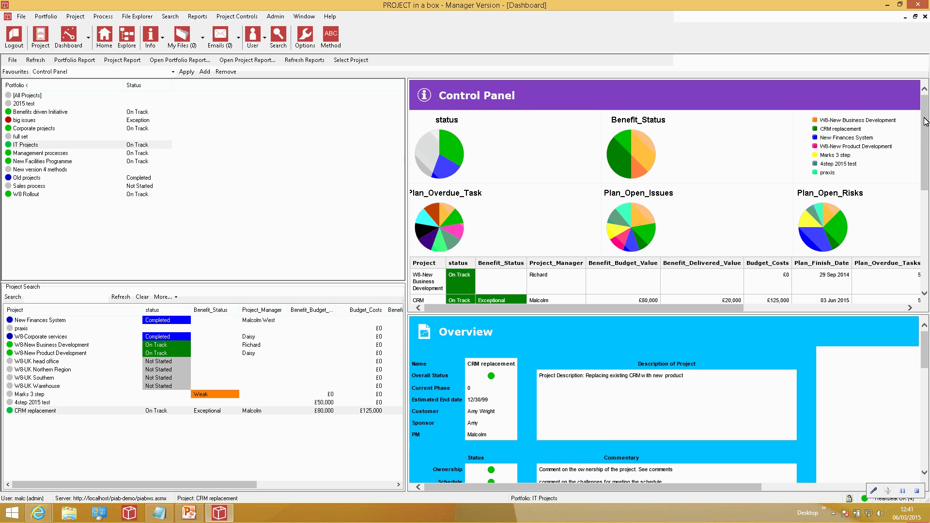
scroll(927, 177, down, 3)
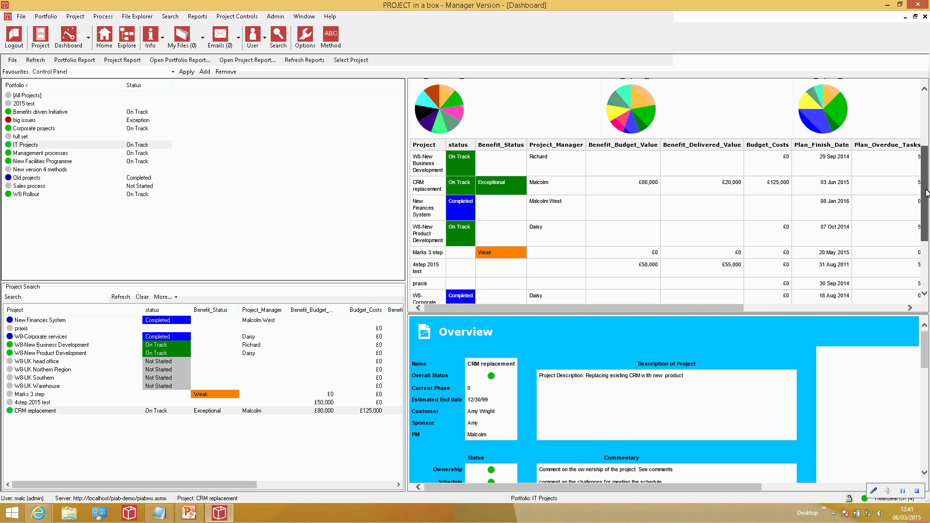
scroll(927, 110, up, 3)
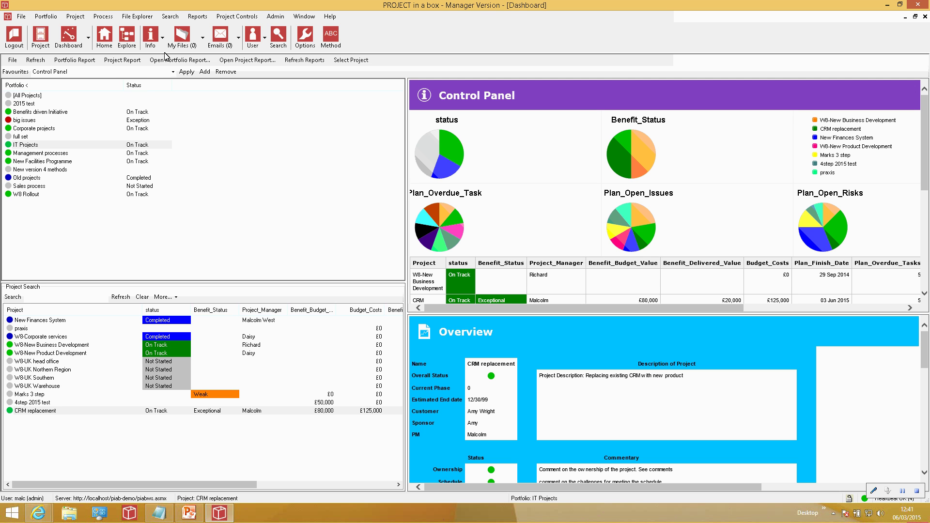
Apply the Benefits favourite to the dashboard and review the portfolio benefit charts, Benefit Analysis, Benefits List and project-specific report
click(173, 73)
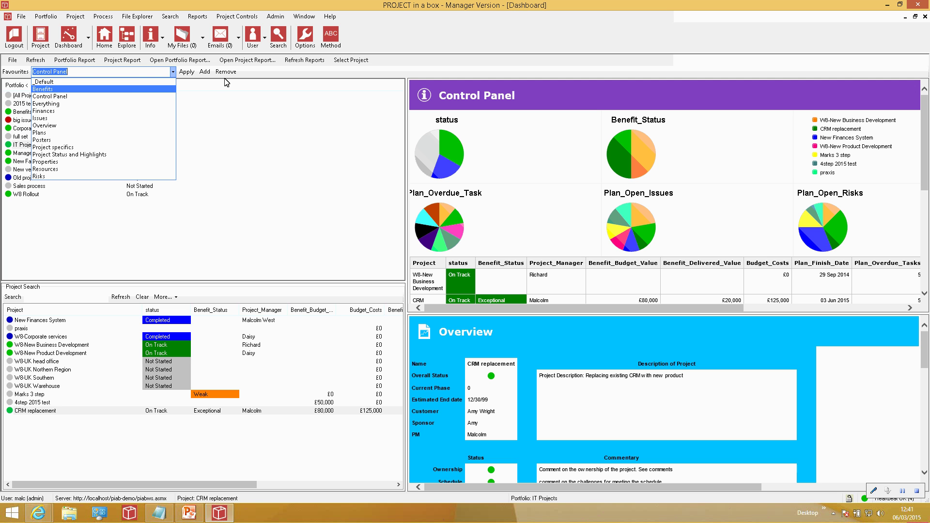
click(51, 89)
click(187, 72)
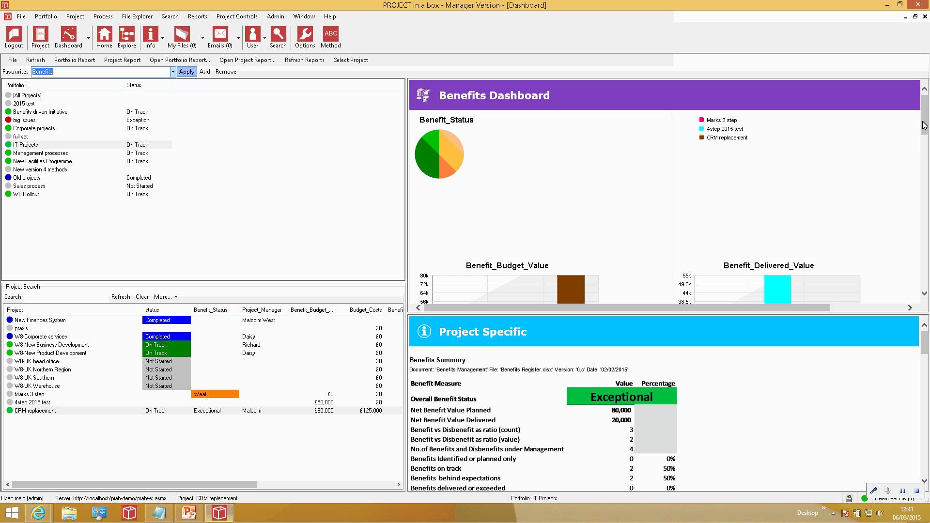
drag(925, 128, 928, 216)
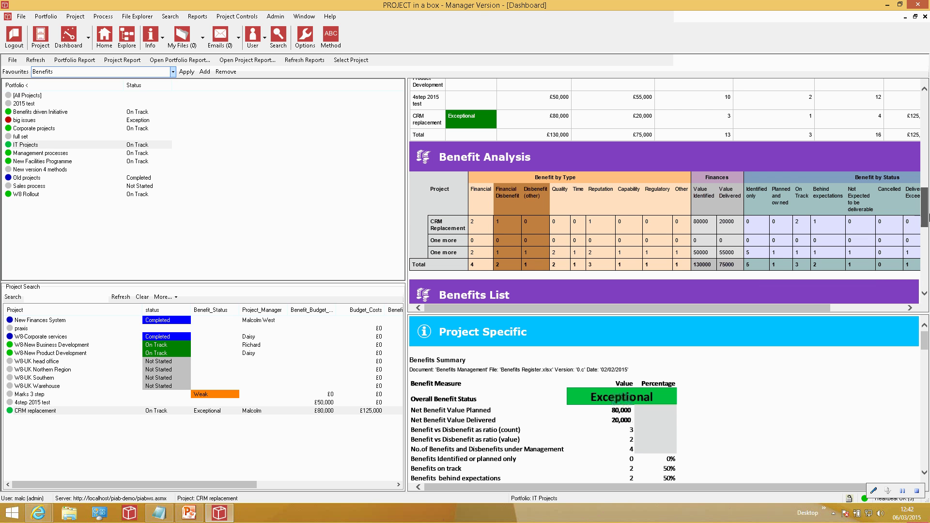
drag(928, 216, 927, 246)
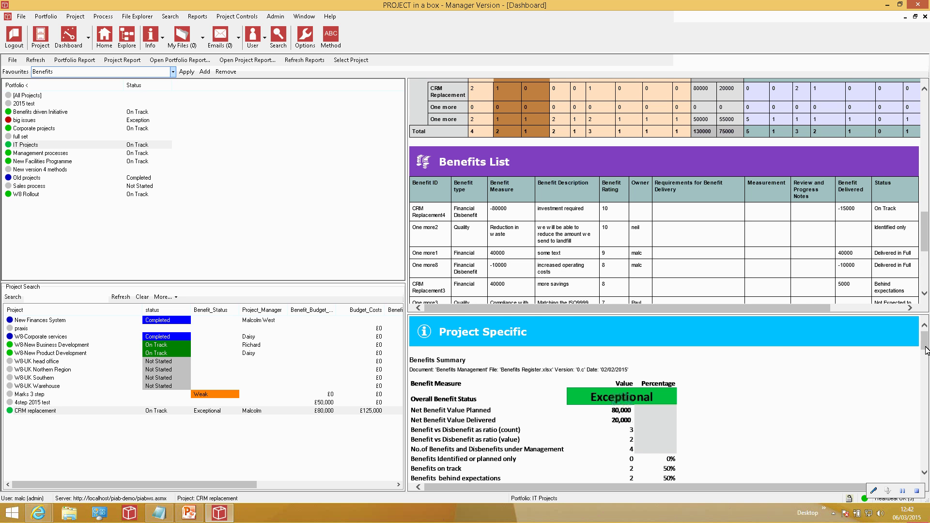
drag(926, 350, 928, 304)
Close the Dashboard and bring up the list of available report types
click(925, 17)
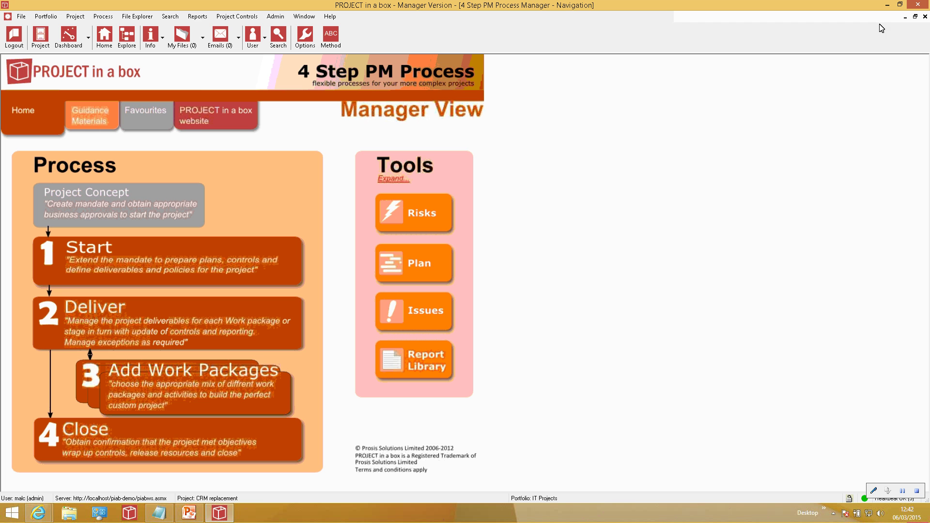
click(198, 17)
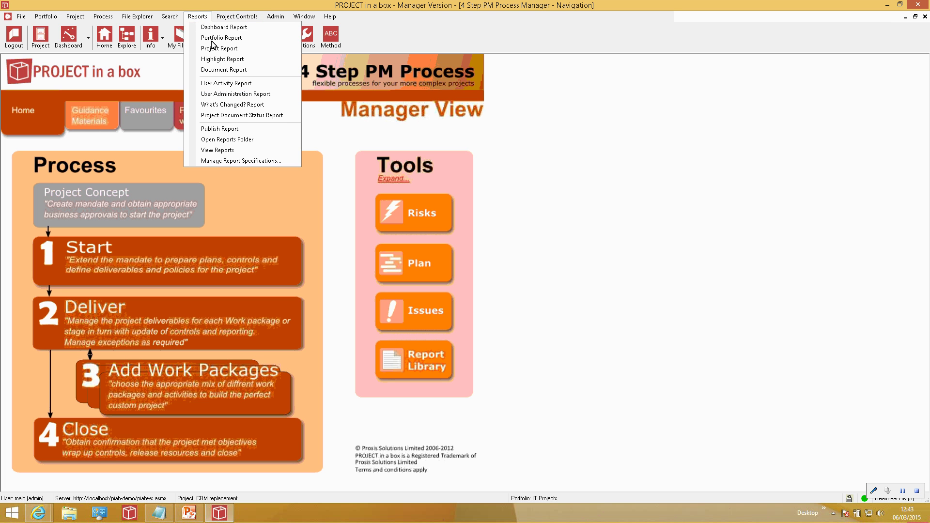